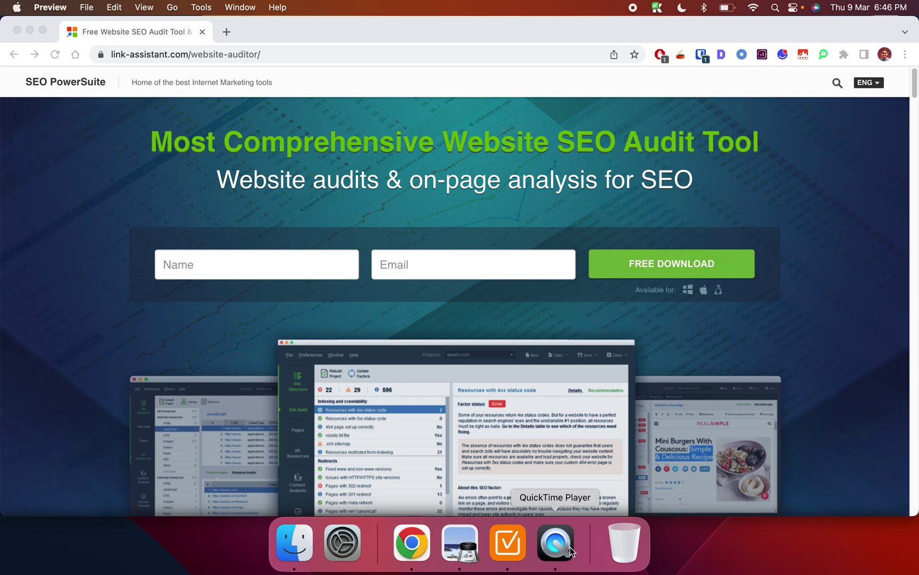
Enter earlystagemarketing.com as the website URL for the new optimization project.
left_click(505, 545)
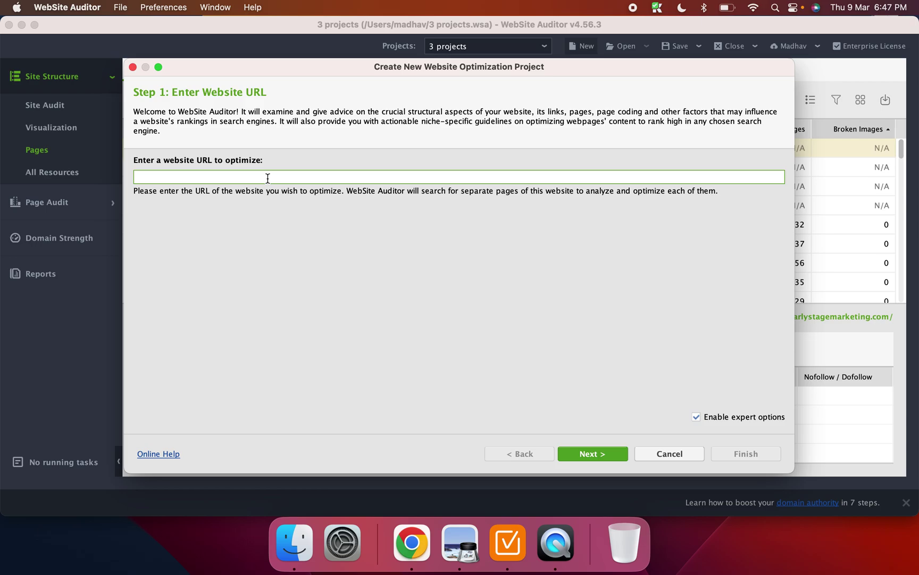
type("earlystagem")
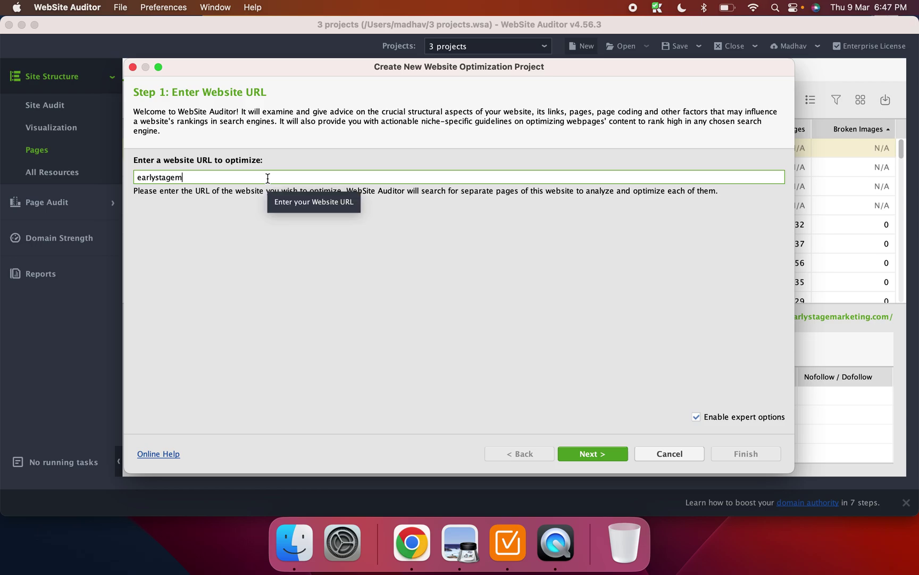
type("arketing.com")
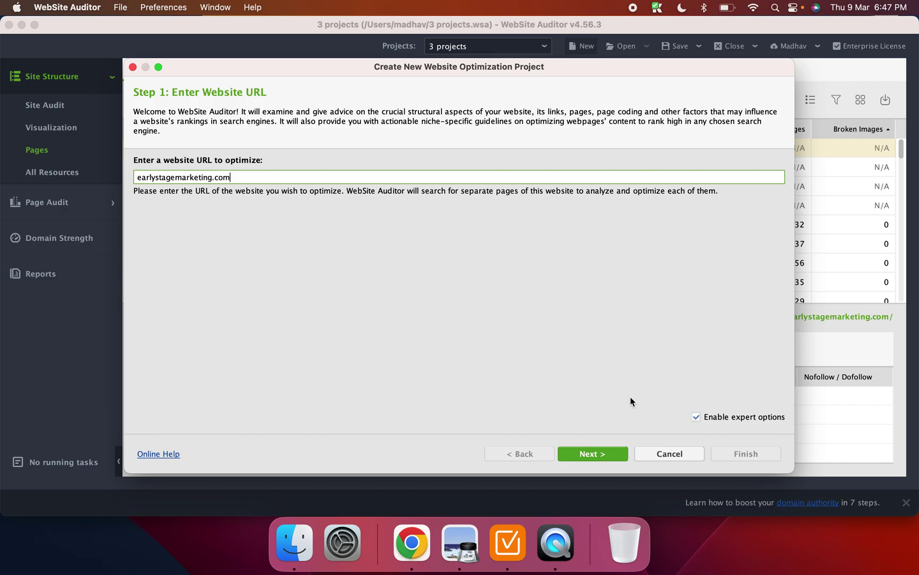
Keep following robots.txt rules for SEO-PowerSuite-bot and enable searching for orphan pages.
left_click(583, 452)
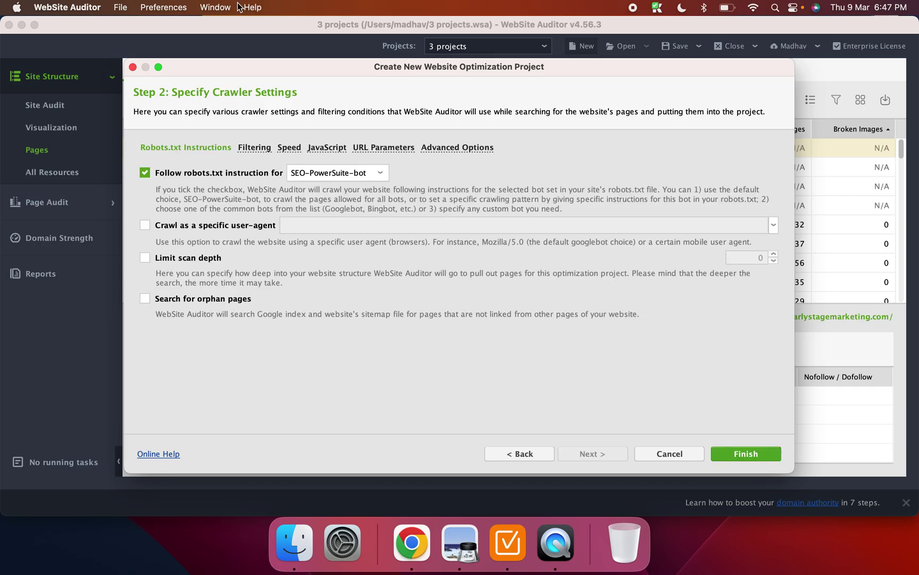
left_click(234, 176)
left_click(229, 174)
left_click(361, 174)
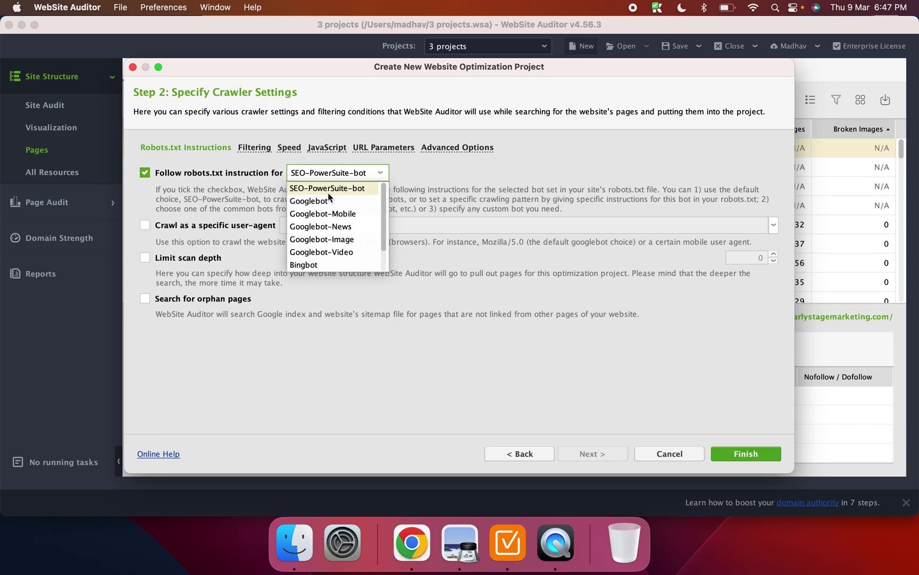
left_click(430, 171)
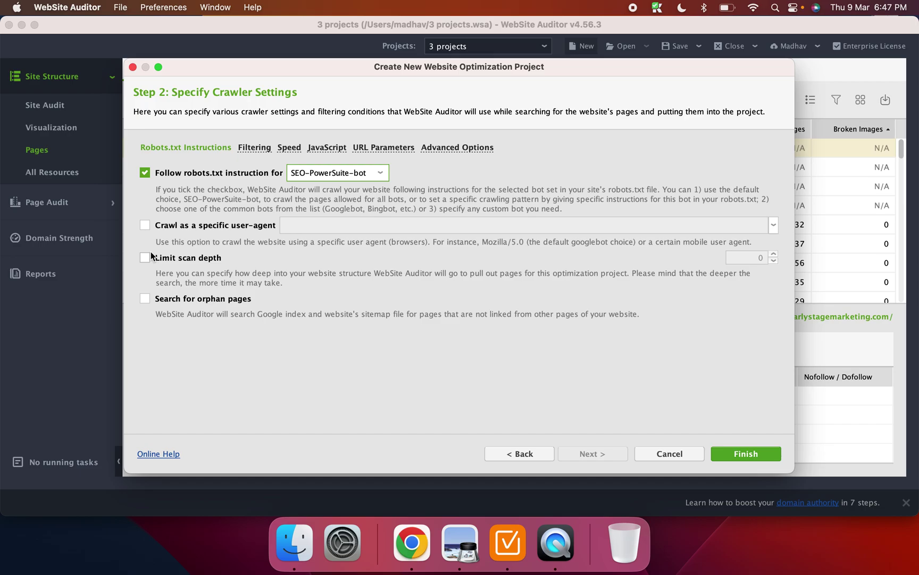
left_click(146, 299)
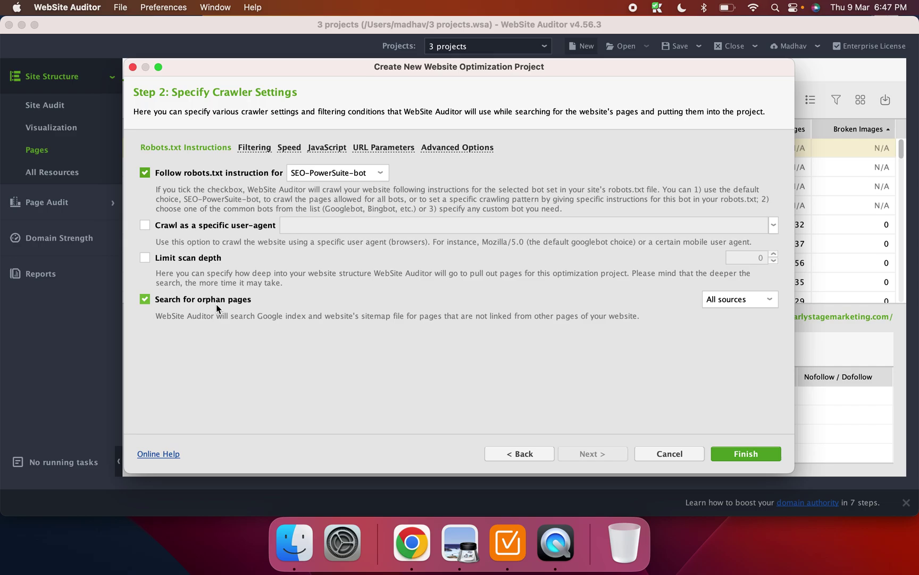
left_click(256, 148)
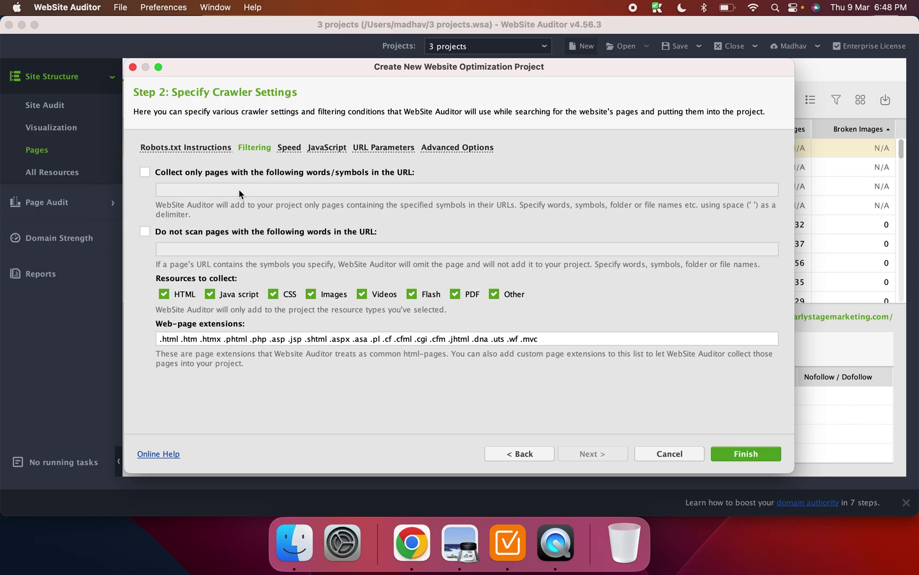
Skip crawling pages whose URLs contain 'author' or 'recommends'.
left_click(145, 231)
left_click(225, 250)
type("author,")
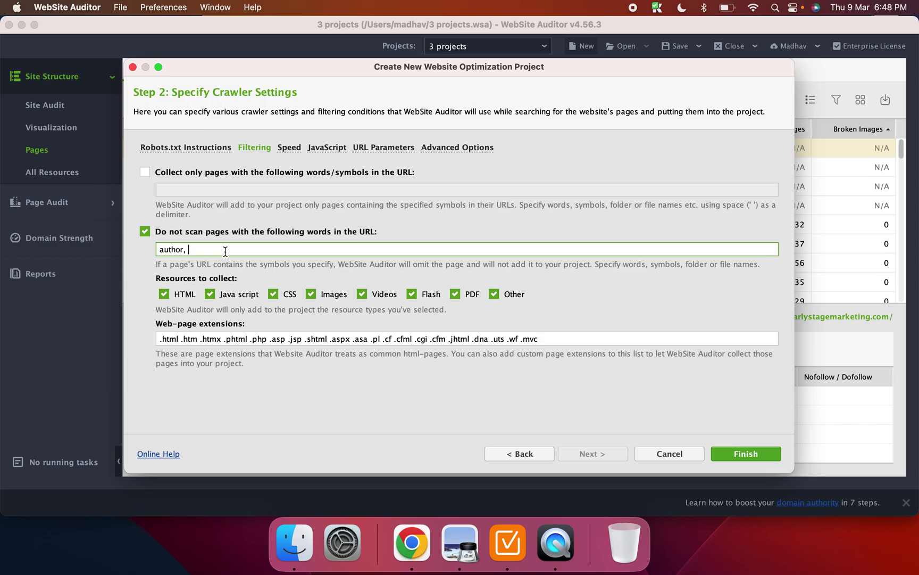
type("recommends")
Review the Speed, JavaScript, URL Parameters and Advanced Options crawler settings.
left_click(290, 149)
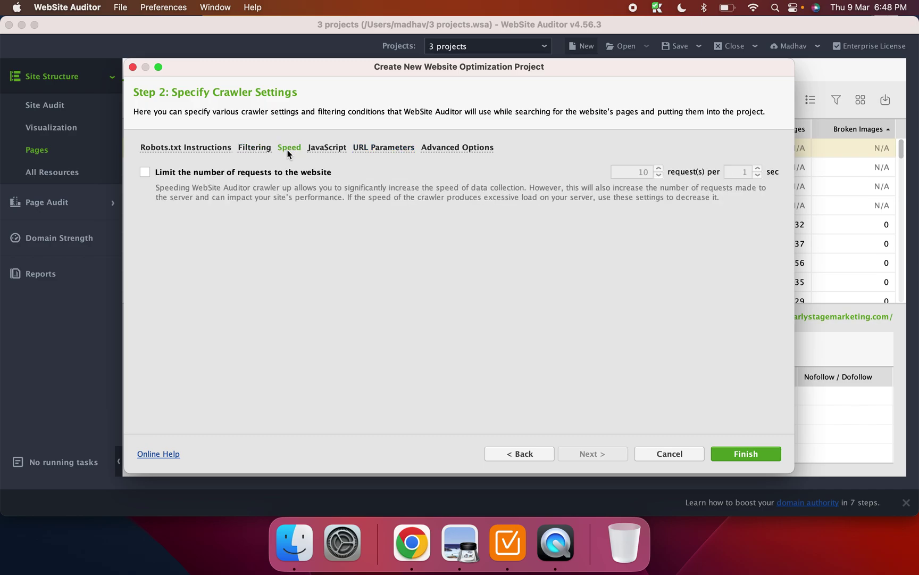
left_click(315, 149)
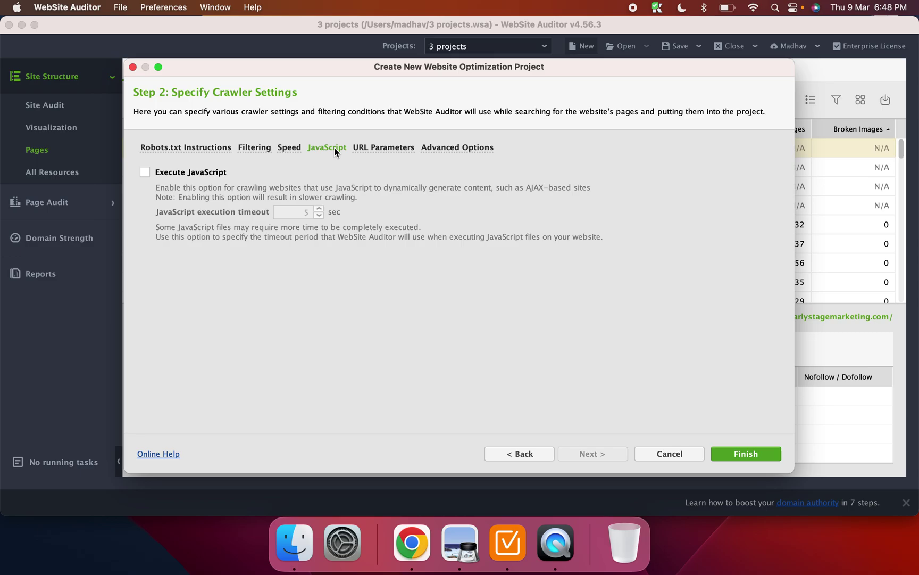
left_click(378, 147)
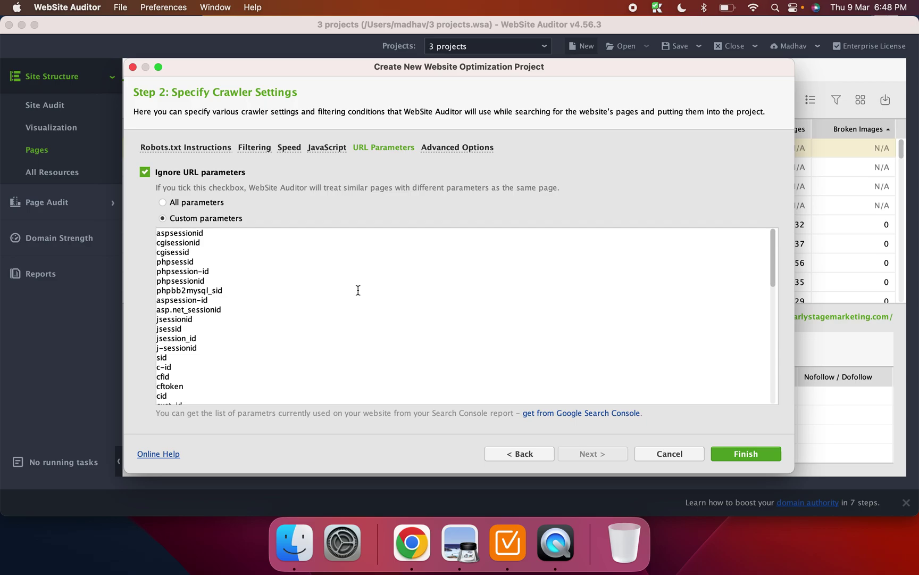
scroll(358, 295, "down", 3)
scroll(358, 305, "down", 3)
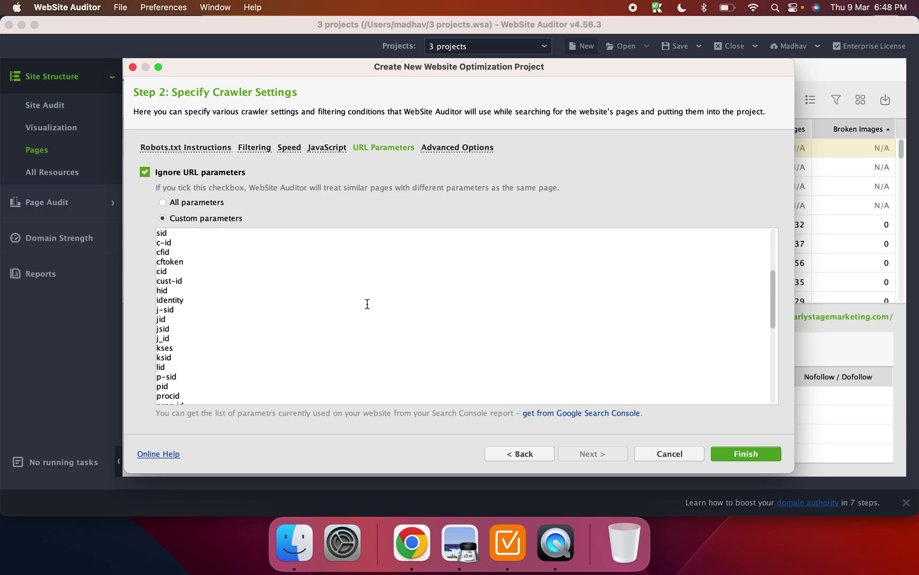
scroll(308, 306, "down", 5)
scroll(308, 307, "down", 4)
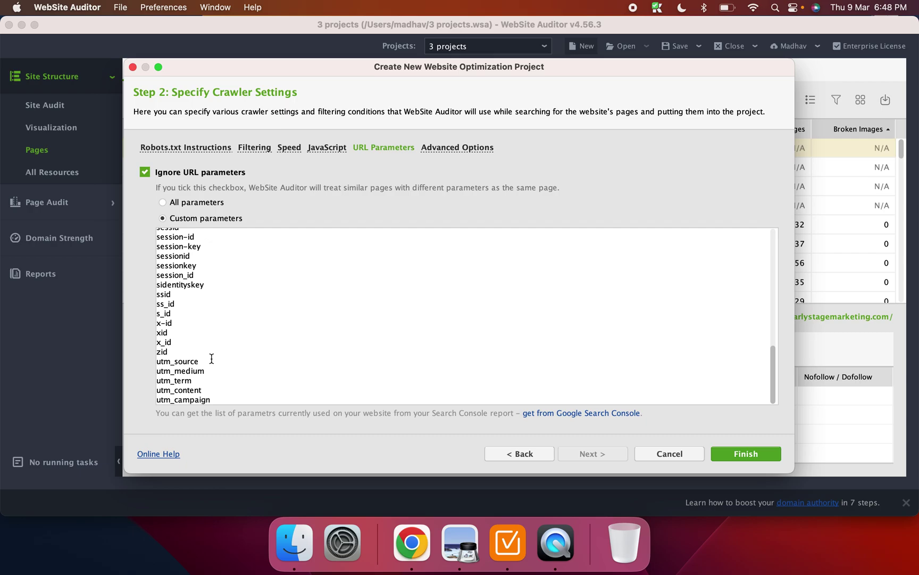
left_click(426, 150)
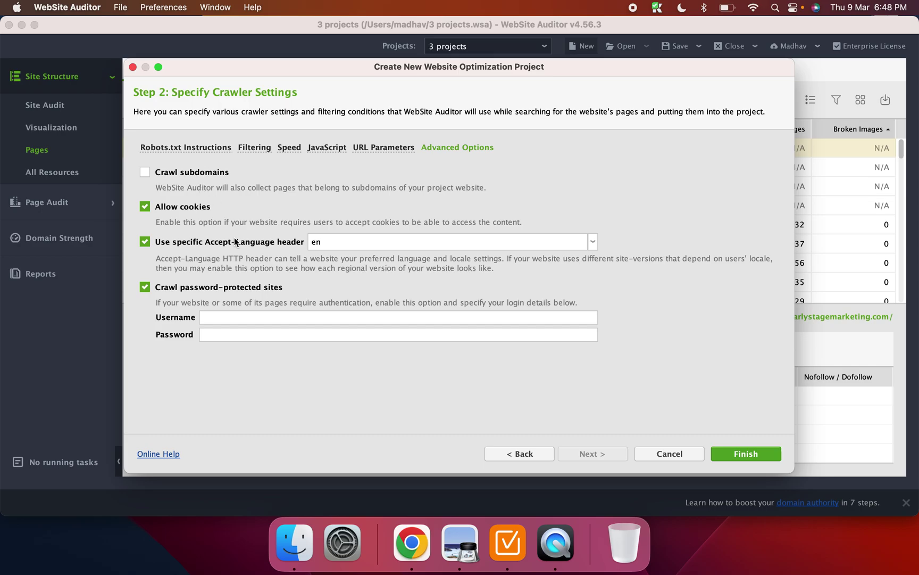
Cancel the new project and collapse the Site Structure section in the sidebar.
left_click(670, 454)
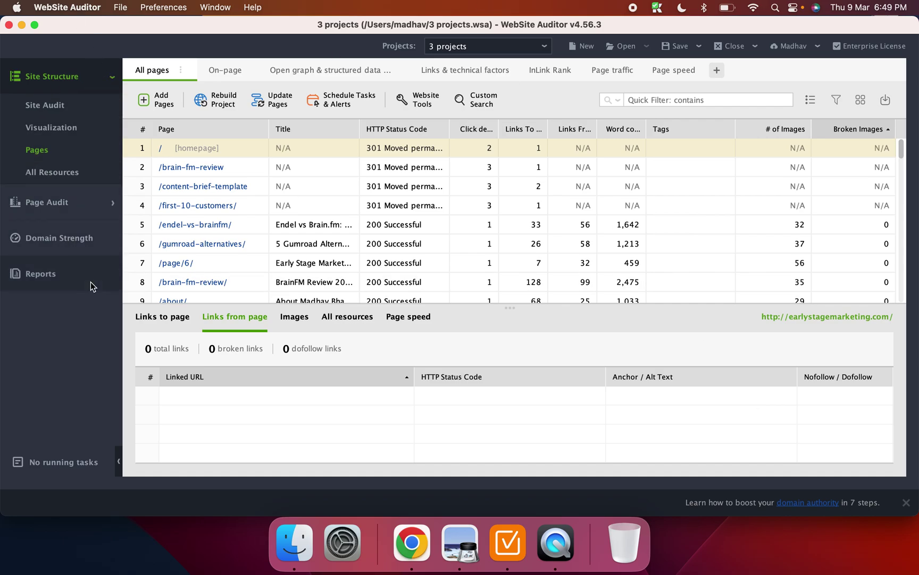
left_click(112, 79)
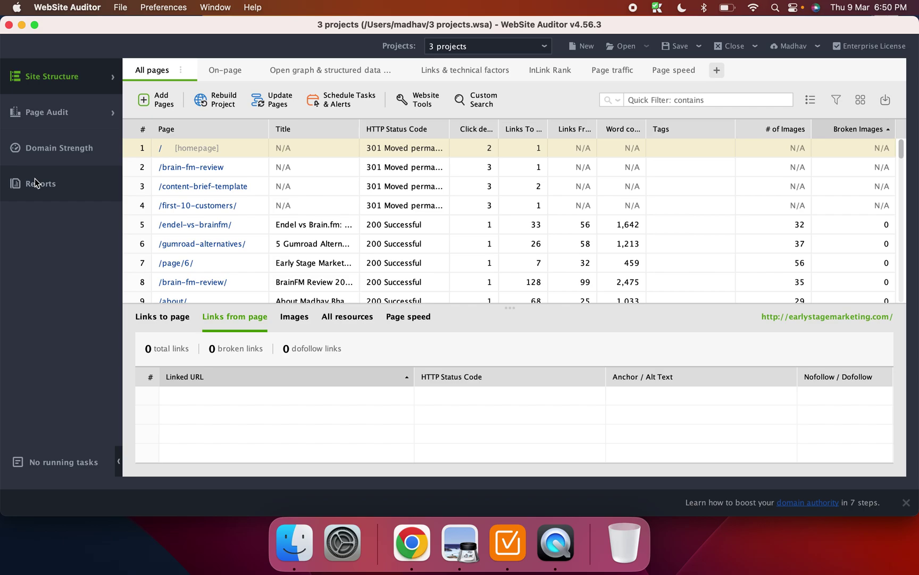
Expand Site Structure and check incoming and outgoing links for /brain-fm-review, then /content-brief-template.
left_click(77, 79)
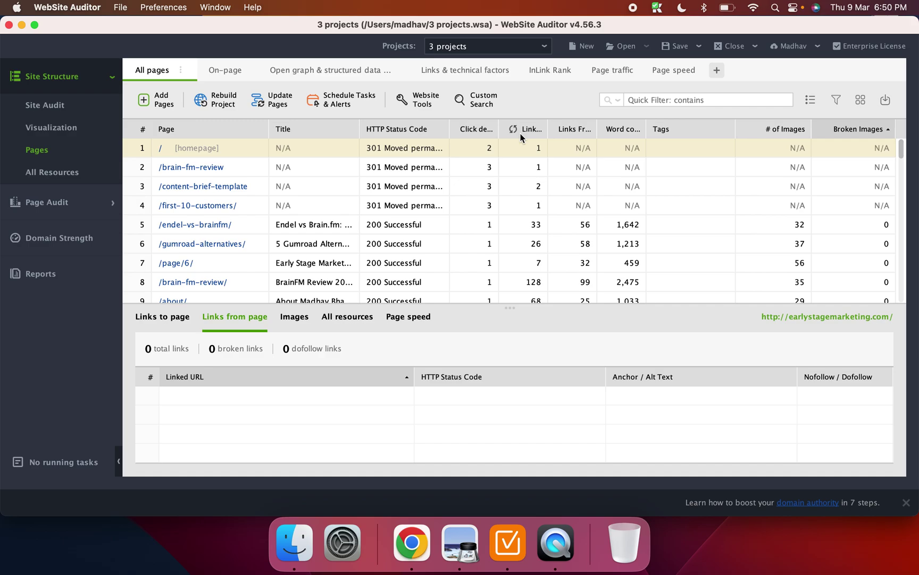
left_click(204, 167)
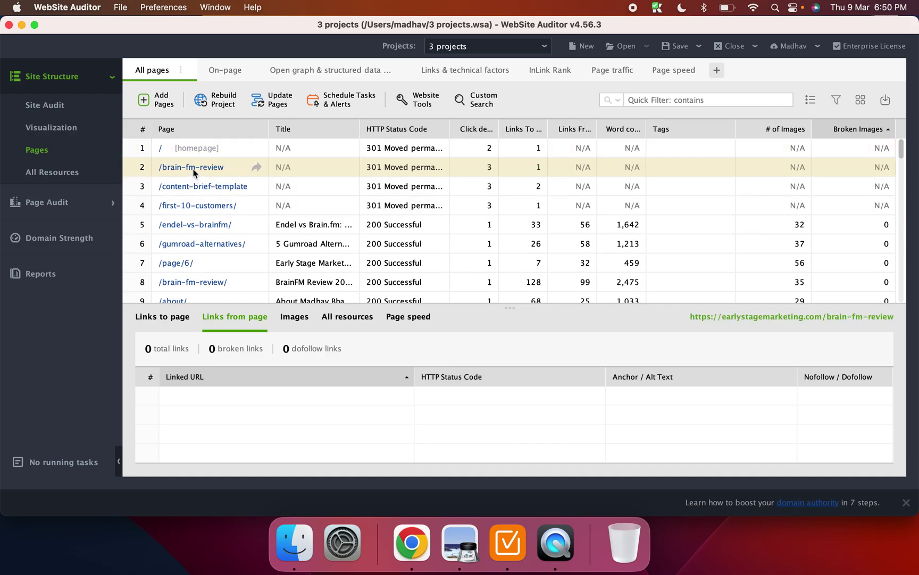
left_click(175, 318)
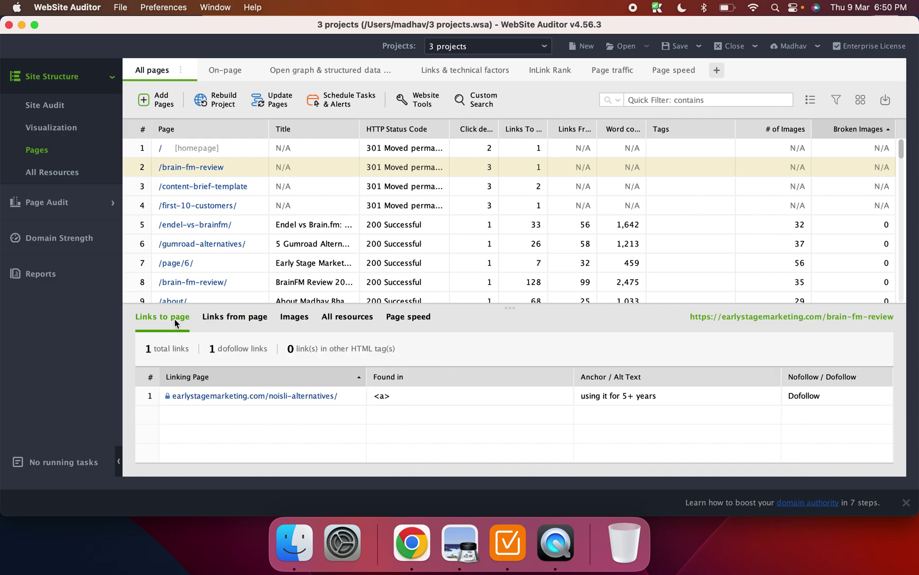
left_click(225, 321)
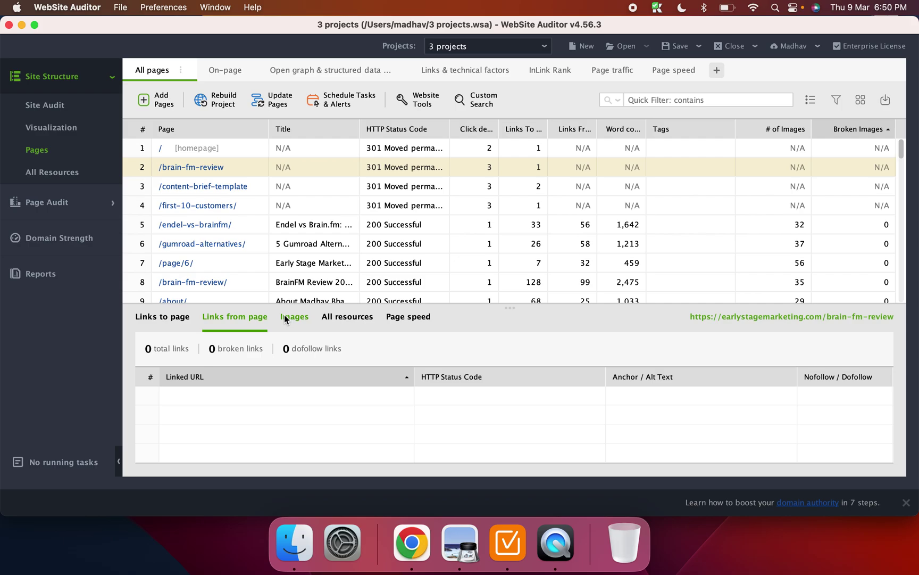
left_click(184, 190)
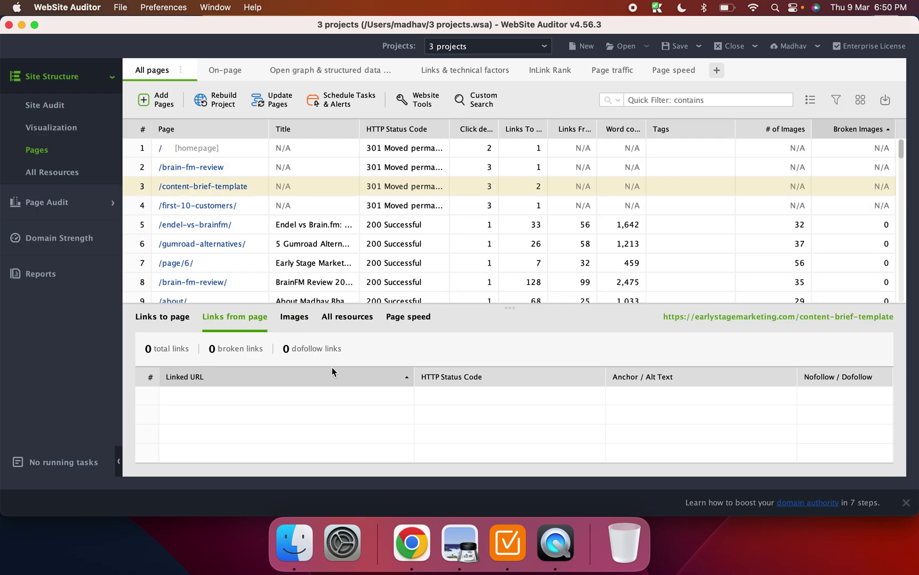
List the 2 dofollow links pointing to /content-brief-template.
left_click(189, 327)
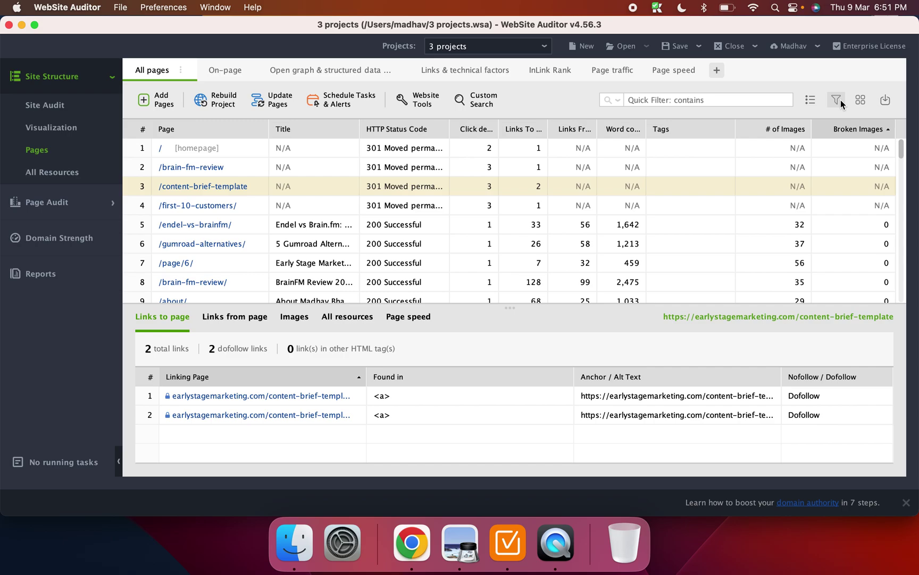
Add a Meta Description column to All pages, then view the Links & technical factors table.
left_click(857, 102)
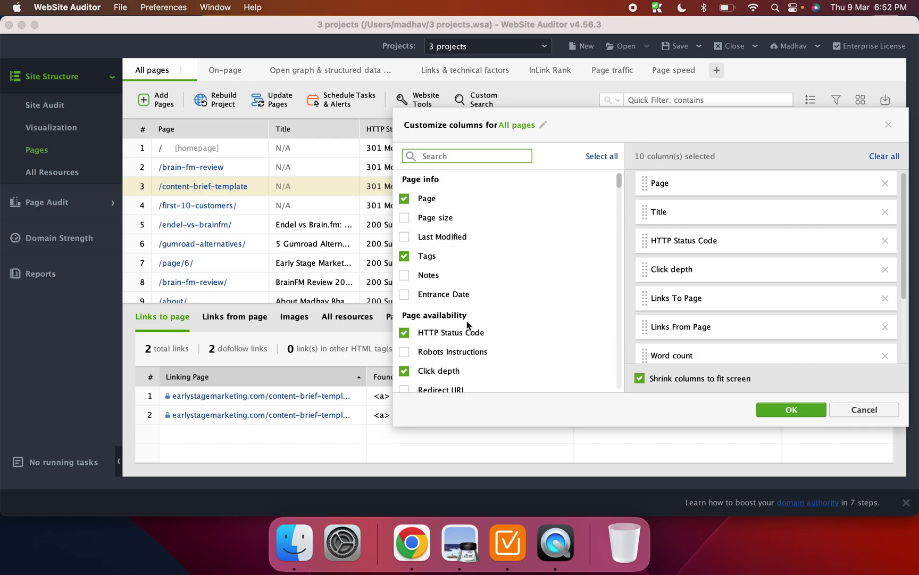
scroll(539, 324, "down", 5)
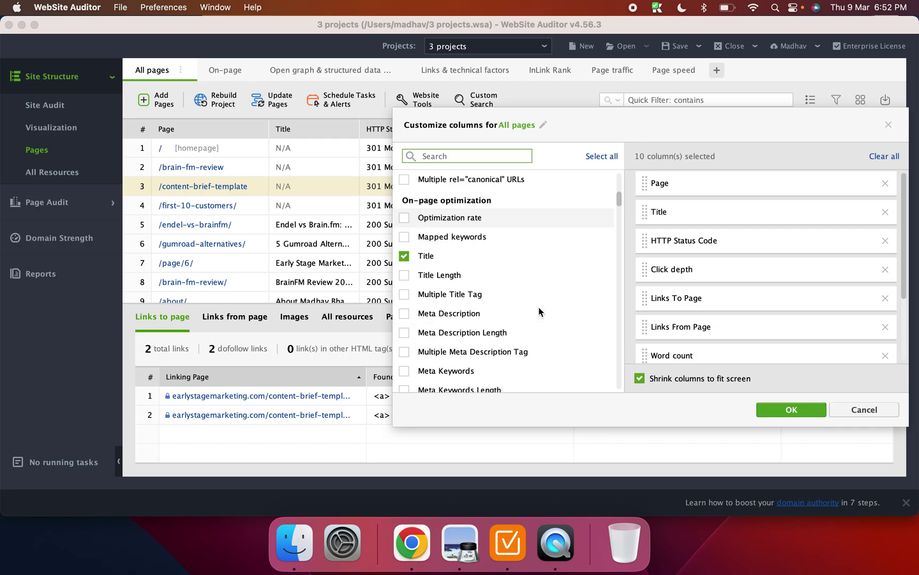
left_click(409, 316)
left_click(779, 409)
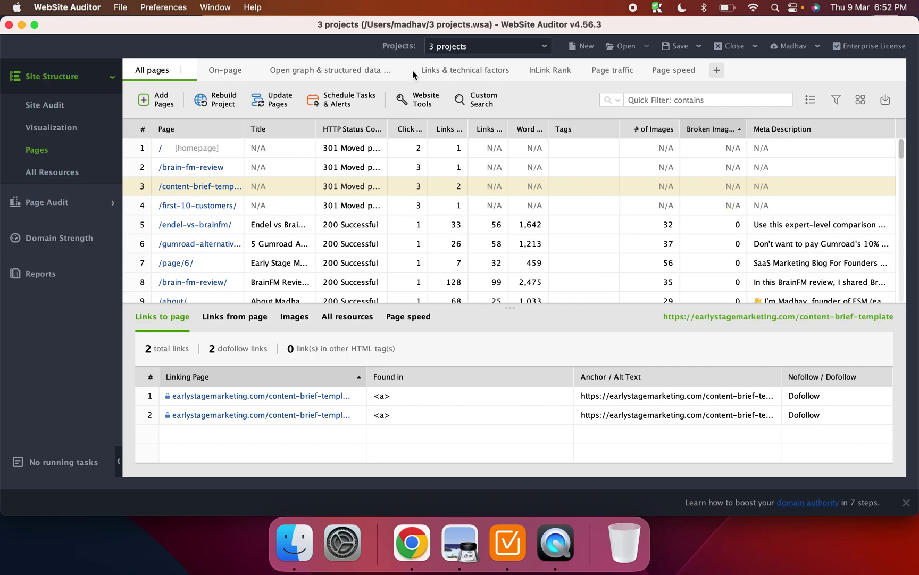
left_click(227, 70)
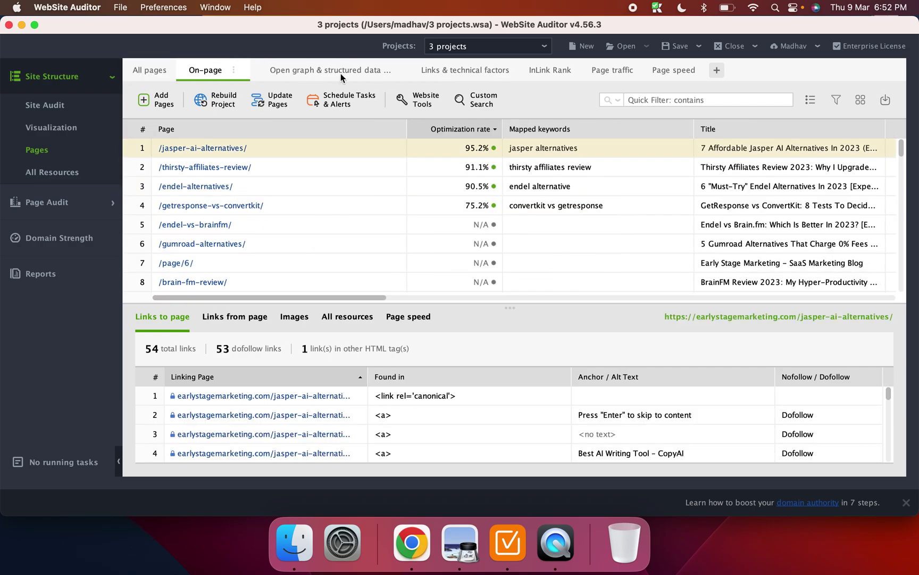
left_click(466, 75)
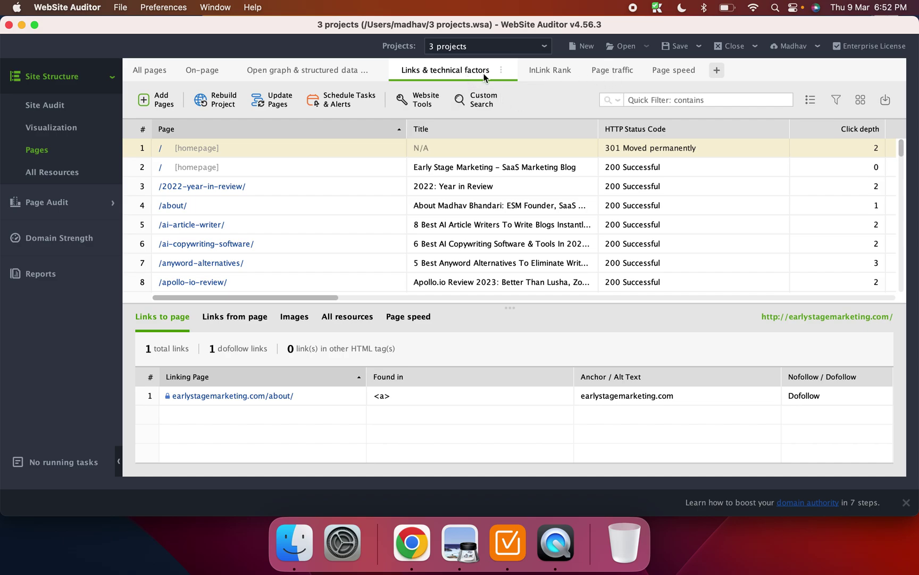
Filter the site audit to errors and read the broken images explanation.
left_click(60, 103)
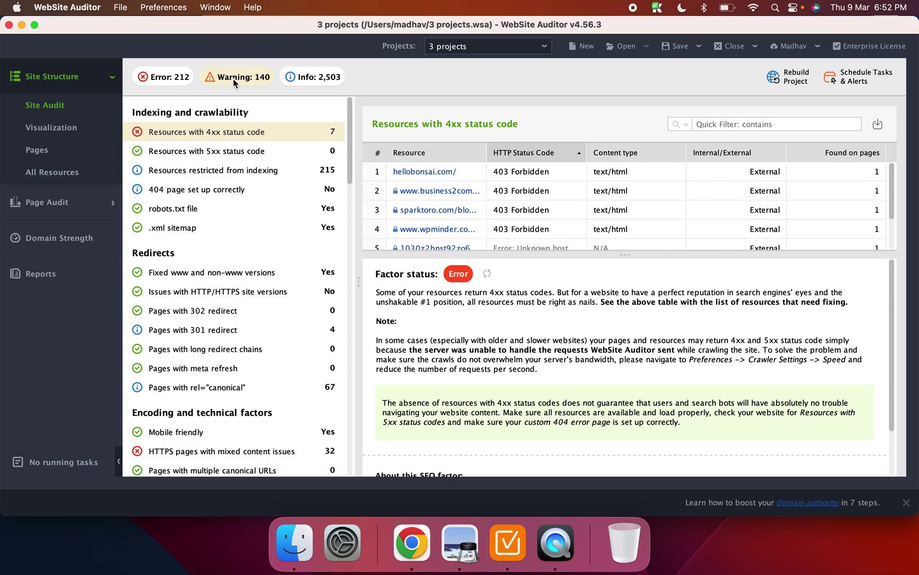
left_click(155, 78)
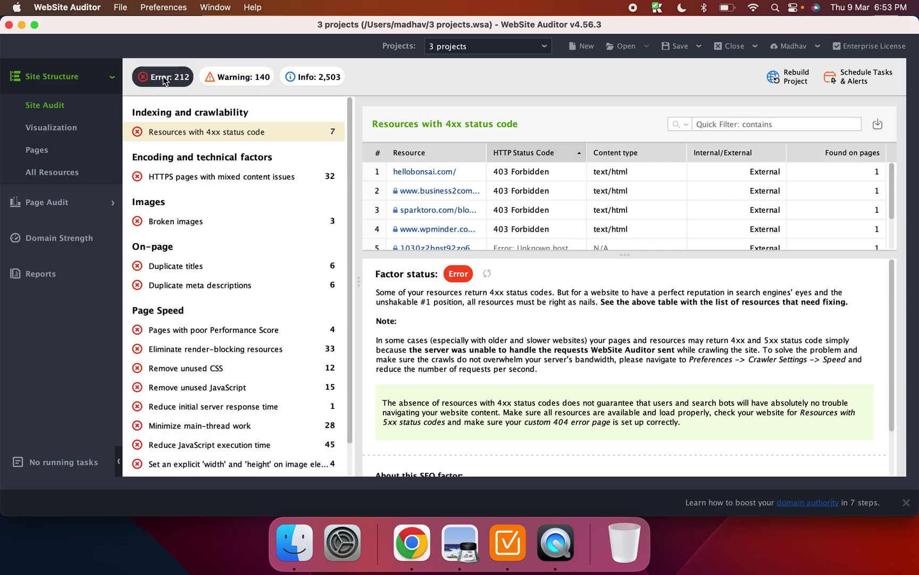
left_click(195, 222)
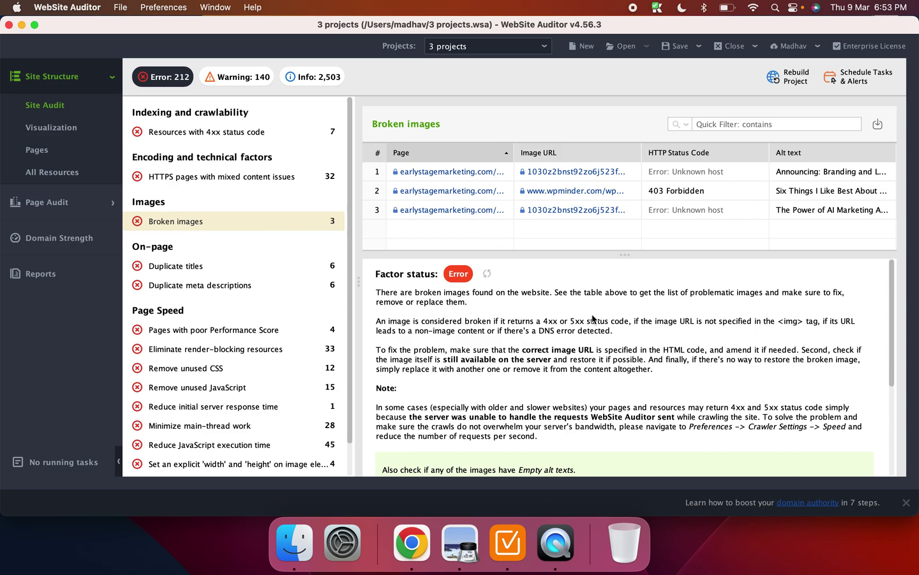
scroll(591, 314, "down", 5)
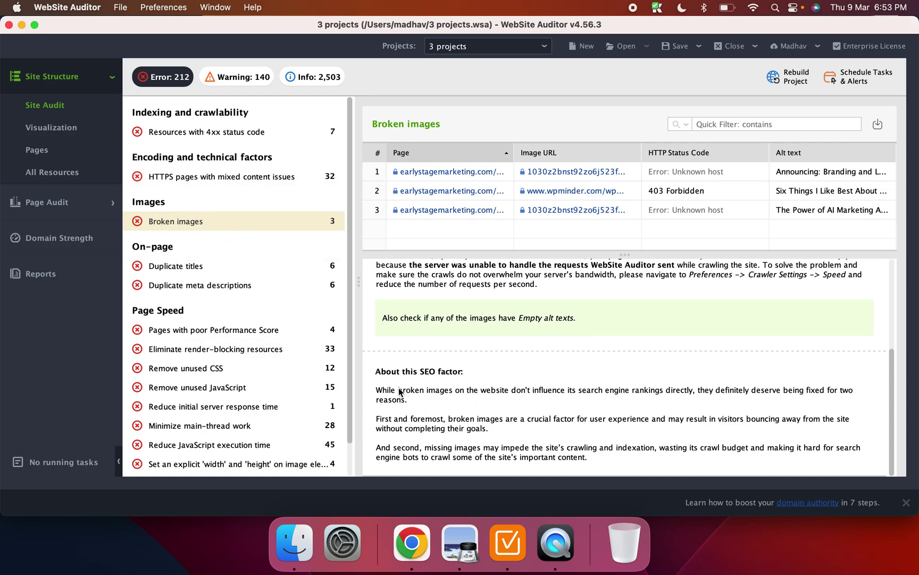
left_click_drag(399, 391, 619, 452)
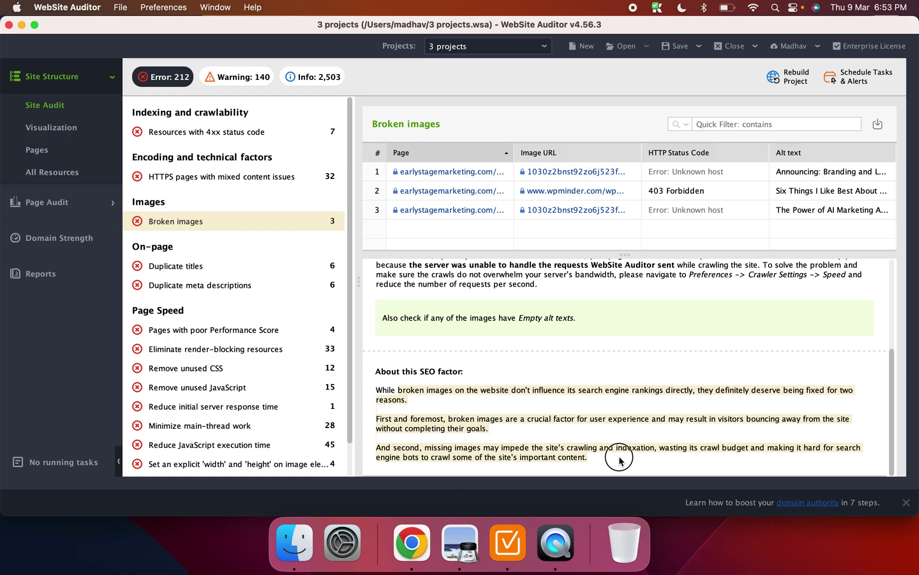
scroll(618, 458, "up", 5)
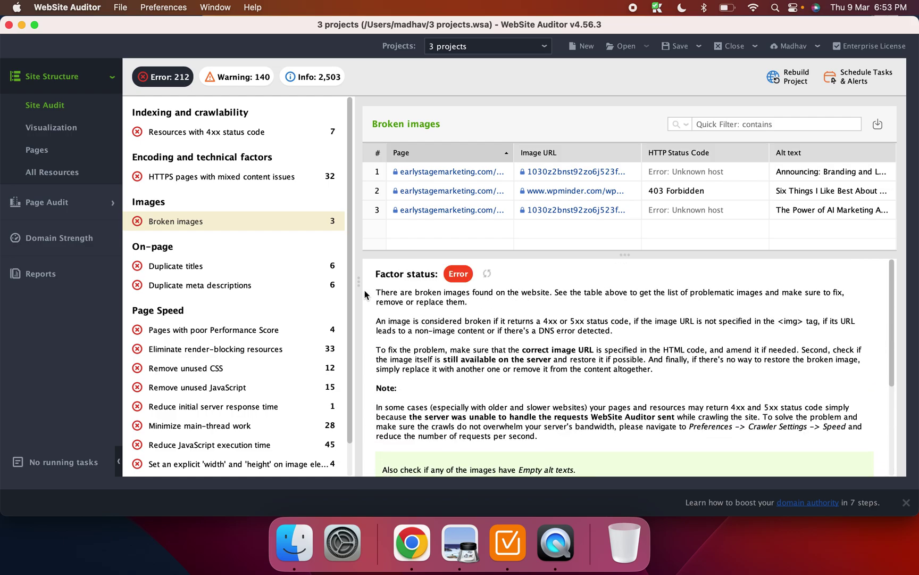
left_click_drag(364, 290, 585, 415)
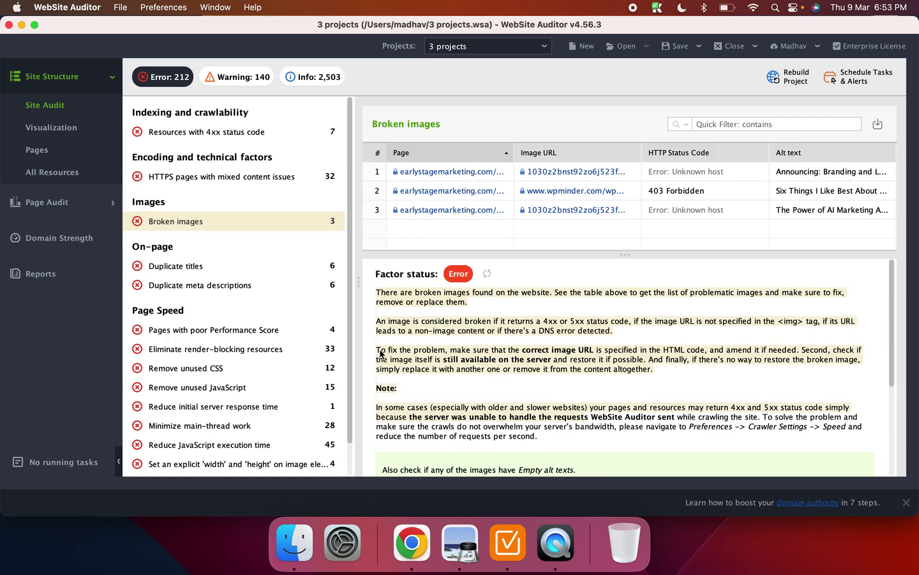
Review duplicate titles and render-blocking resources, then include warning and info issues in the list.
left_click(190, 266)
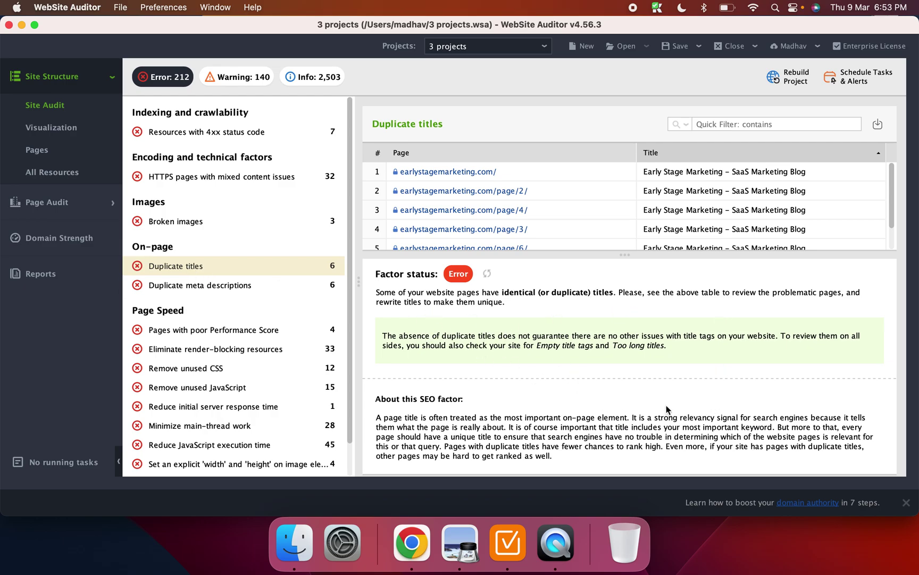
left_click(183, 348)
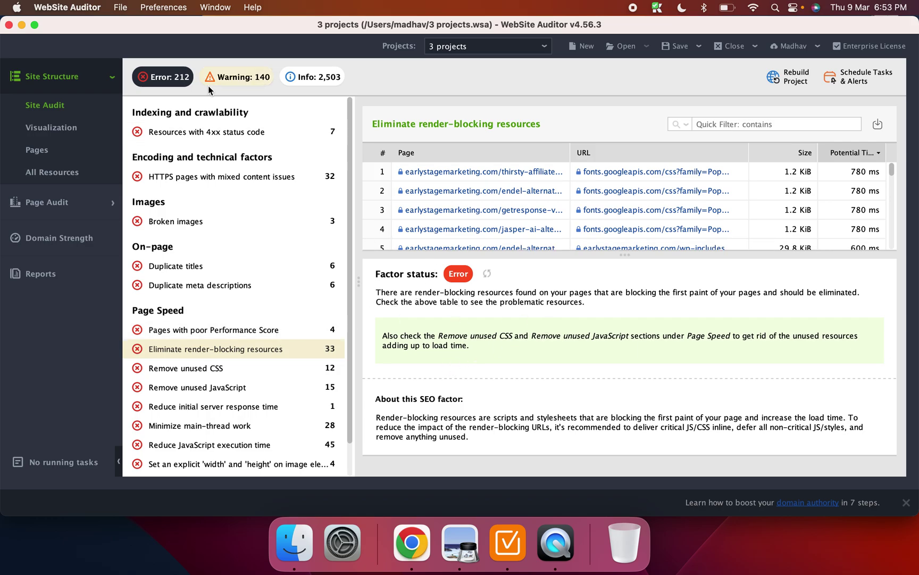
left_click(247, 76)
left_click(309, 85)
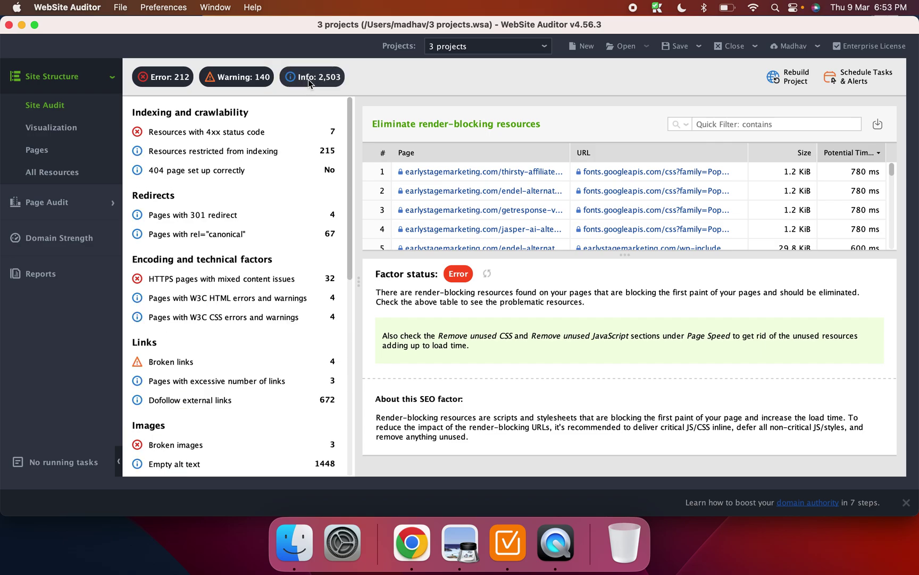
Locate brain-fm-review in the Visualization graph and colour nodes by Internal Page Rank.
left_click(72, 131)
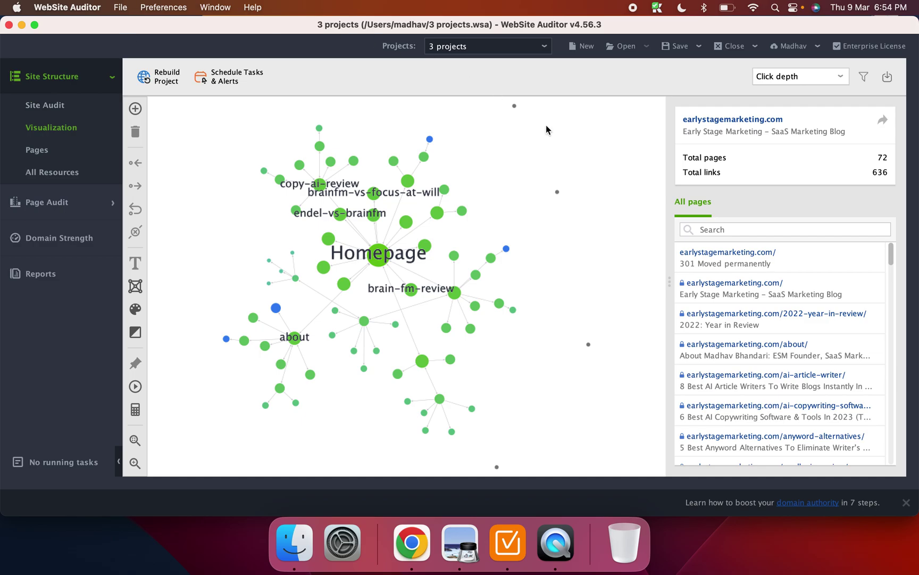
left_click(738, 229)
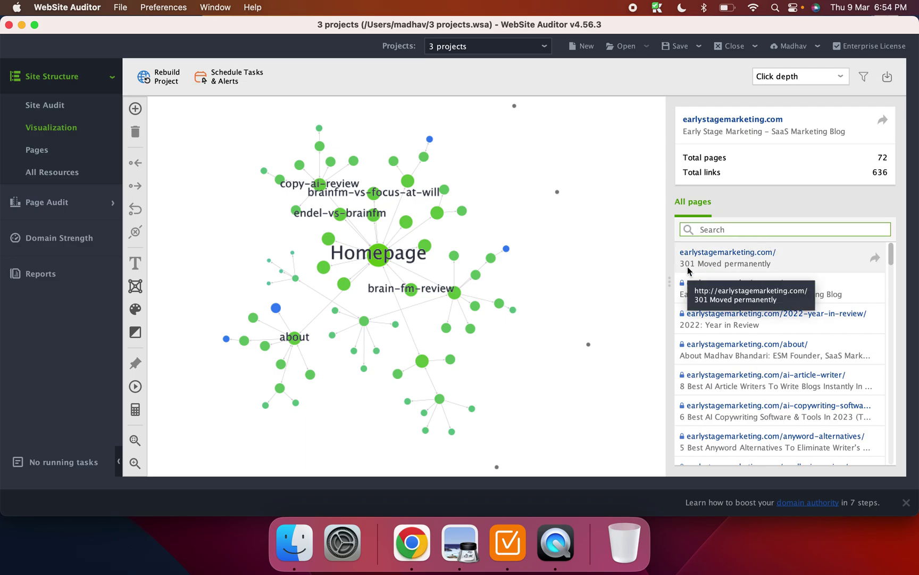
type("brain")
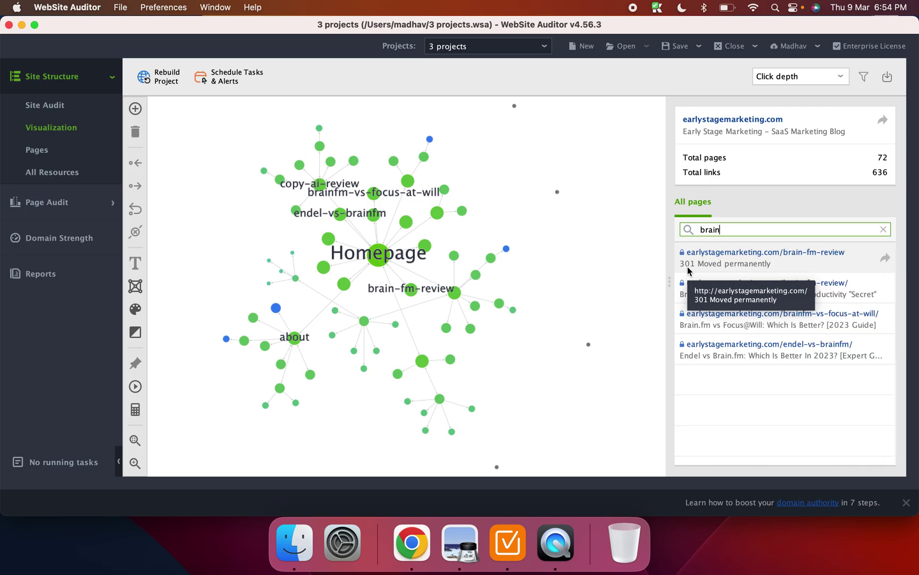
left_click(786, 253)
left_click(506, 248)
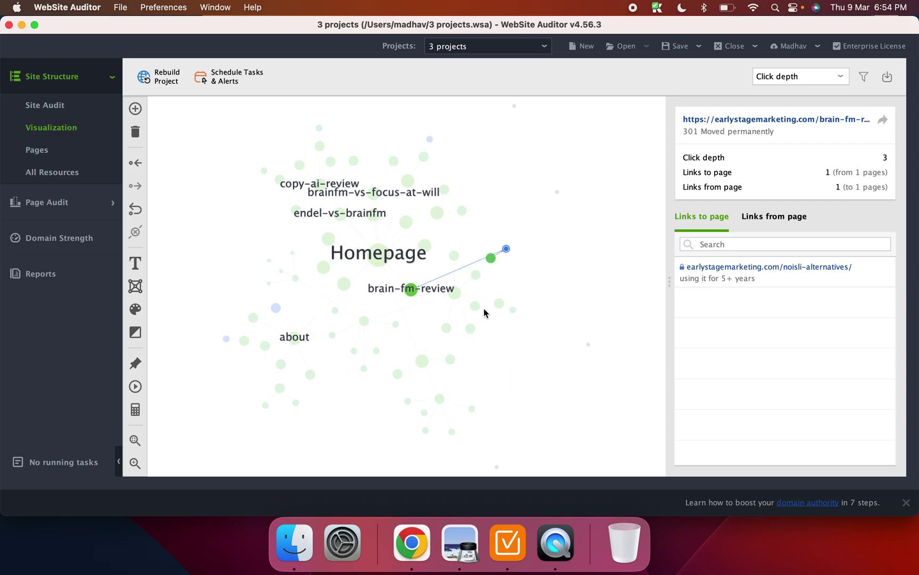
left_click(777, 84)
left_click(780, 104)
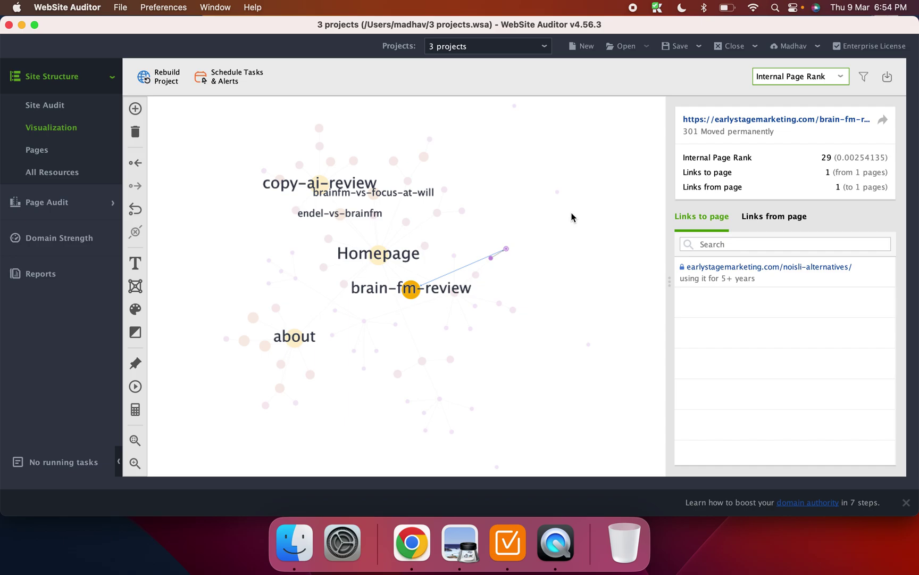
Find the Keyword Map pages for 'thirsty affiliates review', then open the Technical Audit of /endel-alternatives/.
left_click(62, 77)
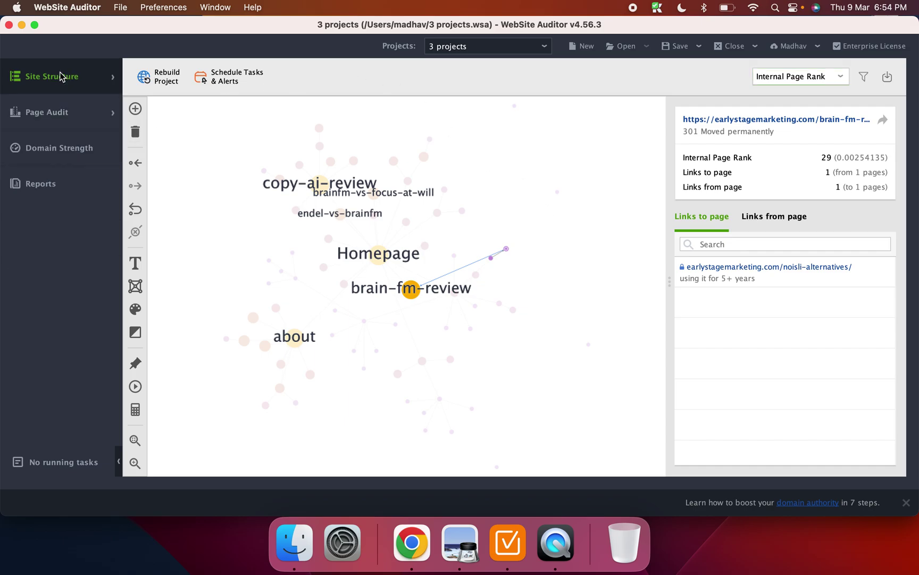
left_click(72, 111)
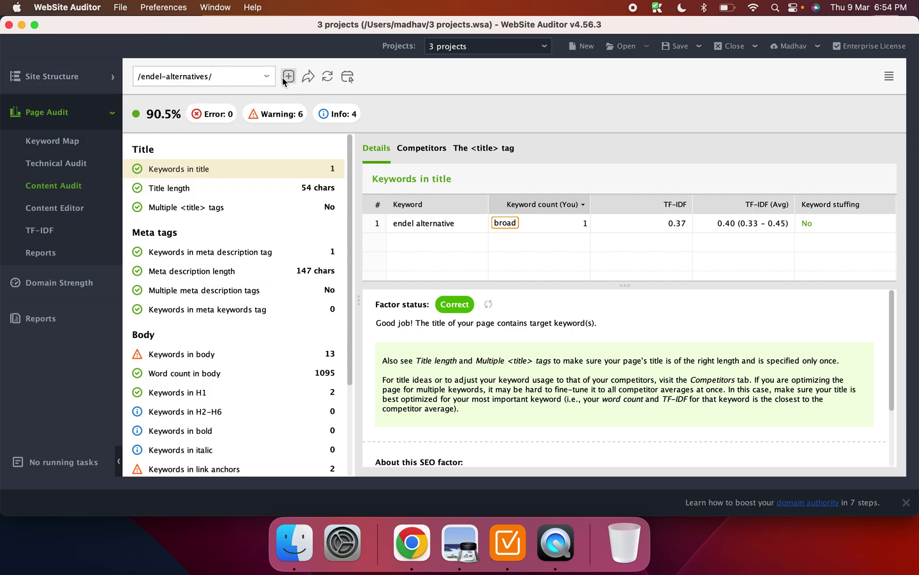
left_click(59, 148)
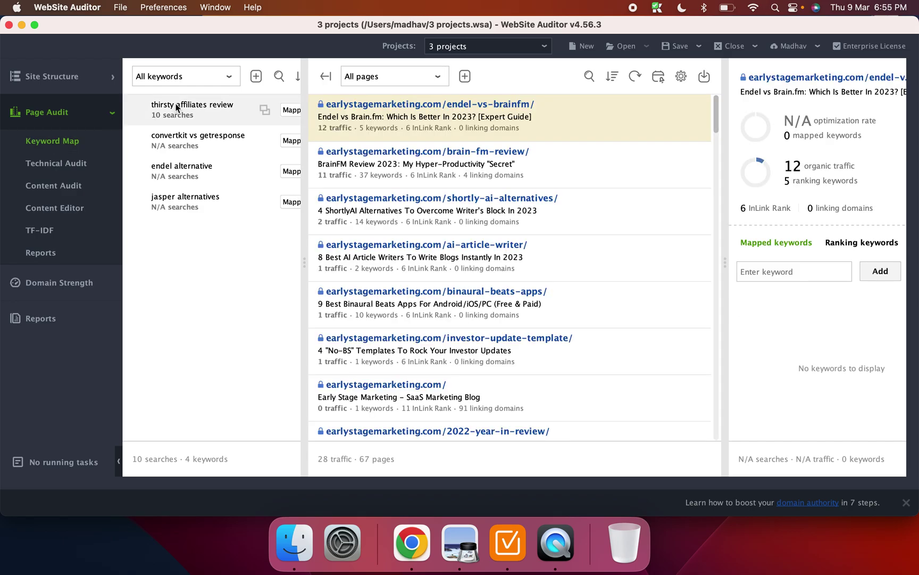
left_click(225, 110)
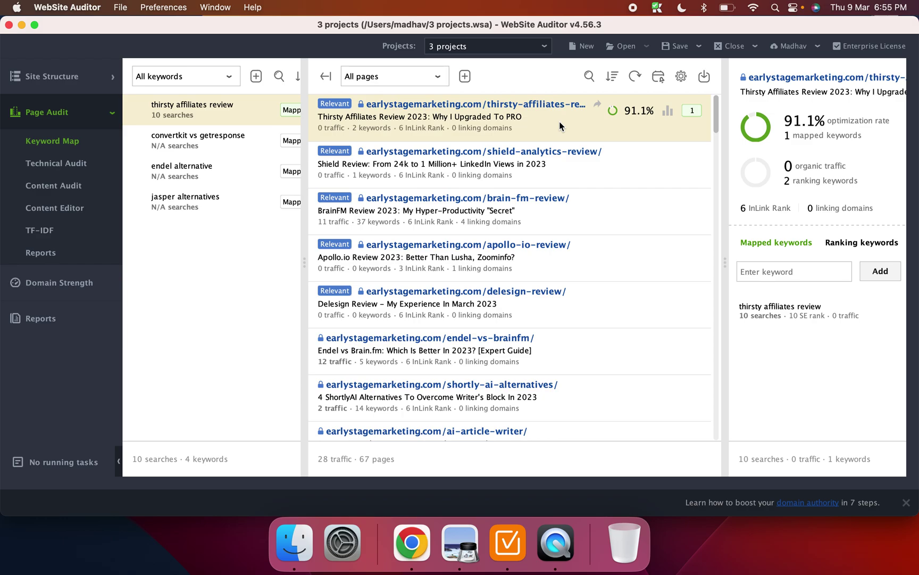
left_click(62, 166)
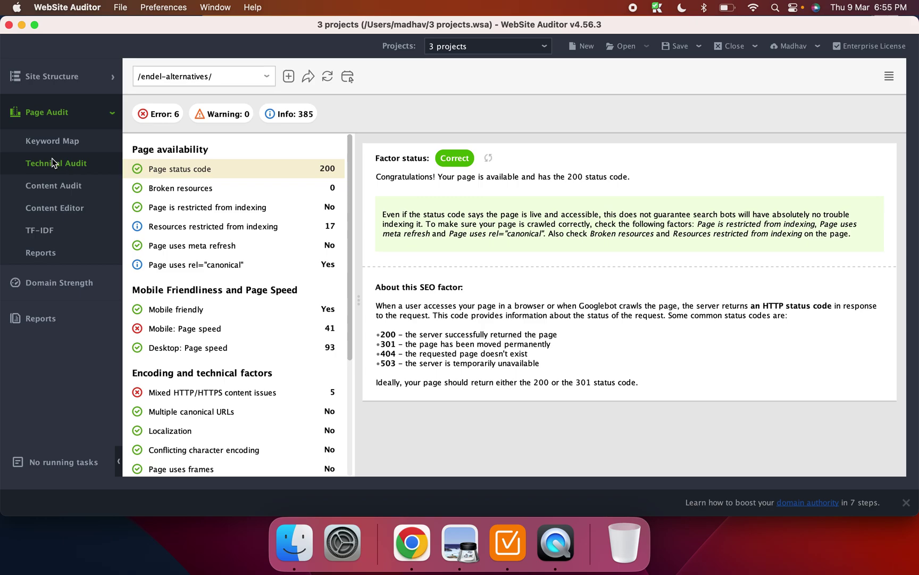
Filter the page's audit to errors and list the two images lacking dimensions under Mobile: Page speed.
left_click(162, 116)
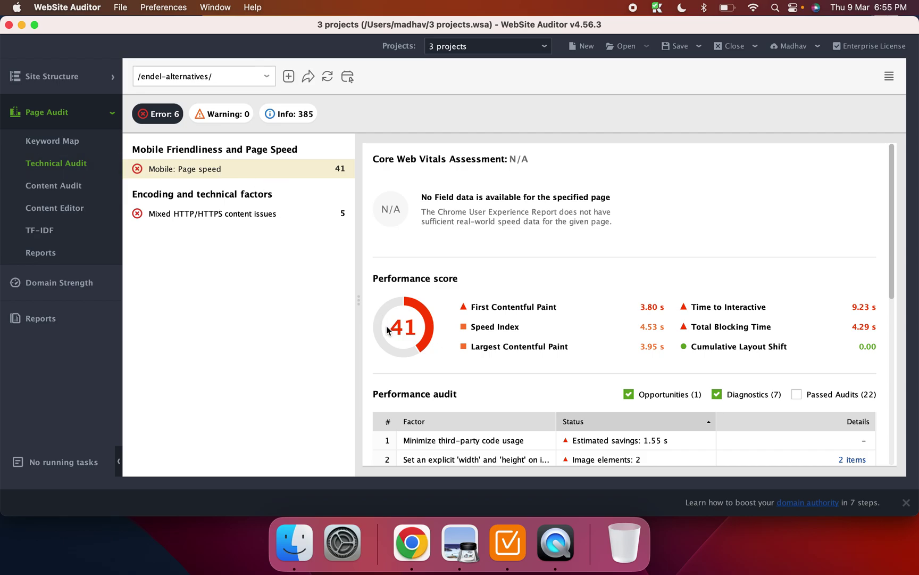
scroll(571, 329, "down", 2)
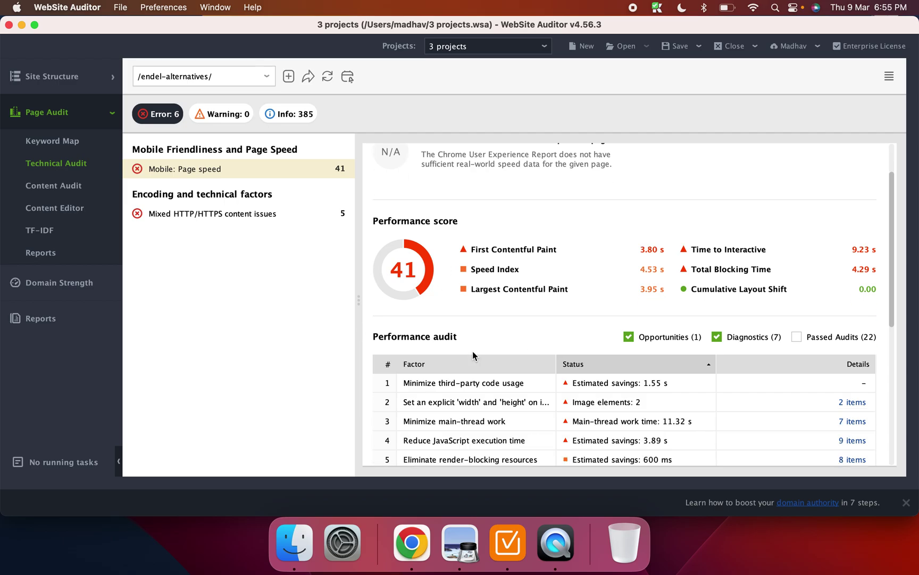
scroll(453, 379, "down", 2)
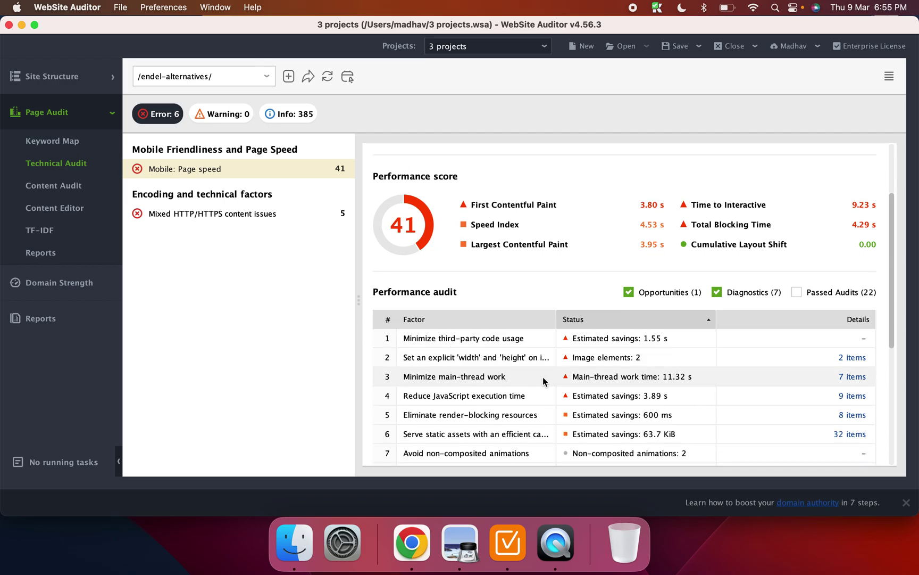
left_click(851, 358)
scroll(667, 355, "down", 5)
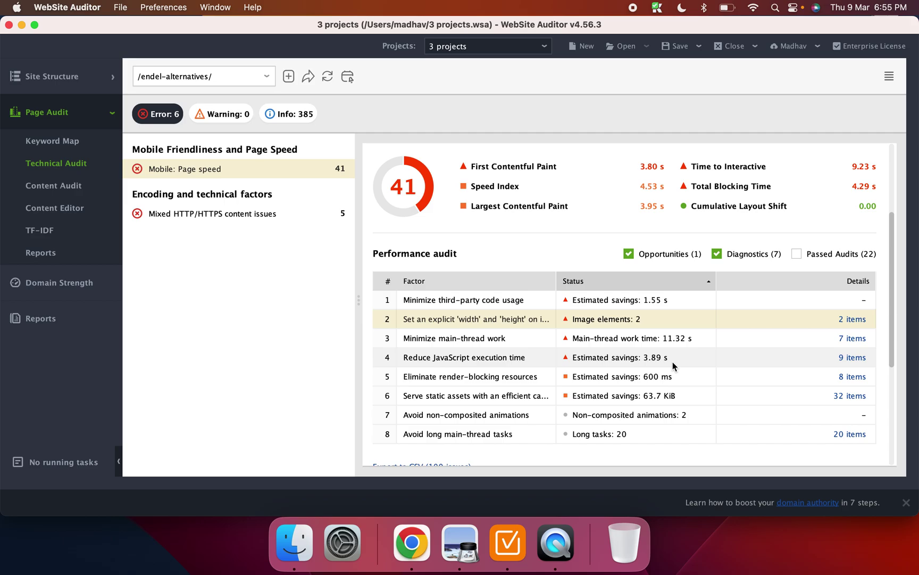
scroll(670, 368, "down", 4)
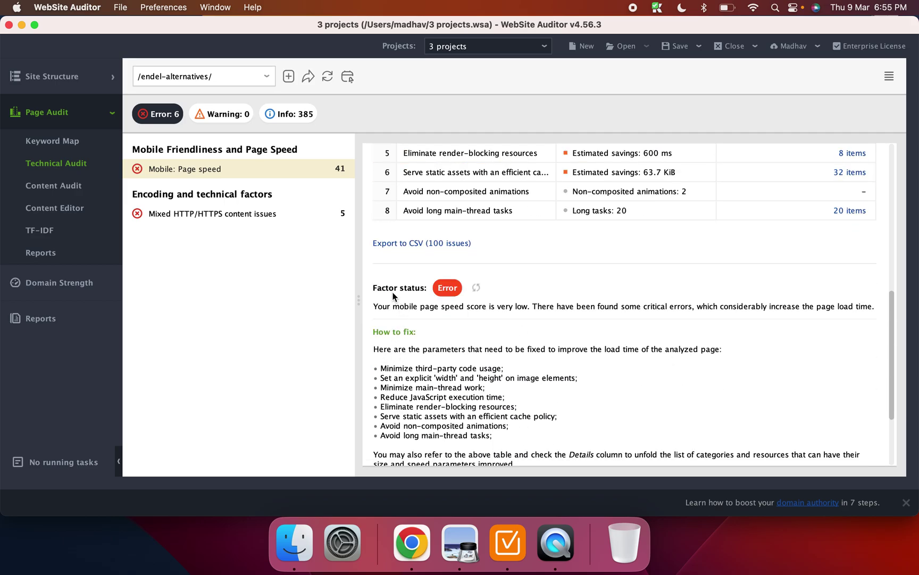
Open the Content Audit for /endel-alternatives/, then launch its Content Editor.
scroll(450, 350, "down", 6)
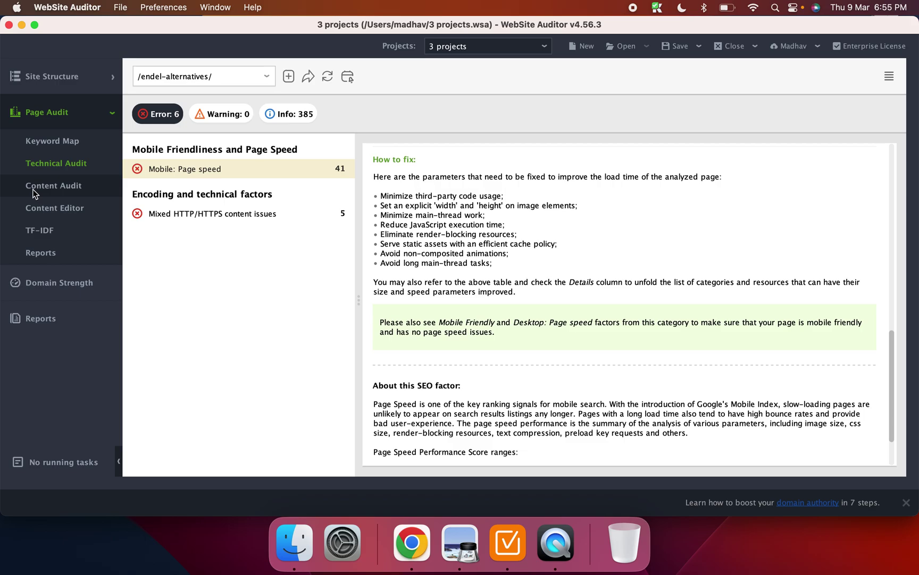
left_click(34, 190)
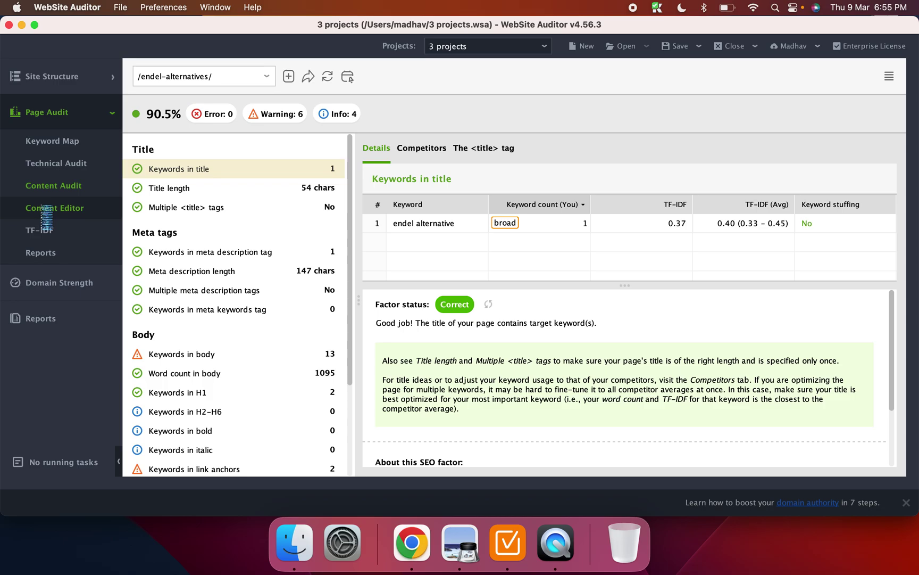
left_click(44, 210)
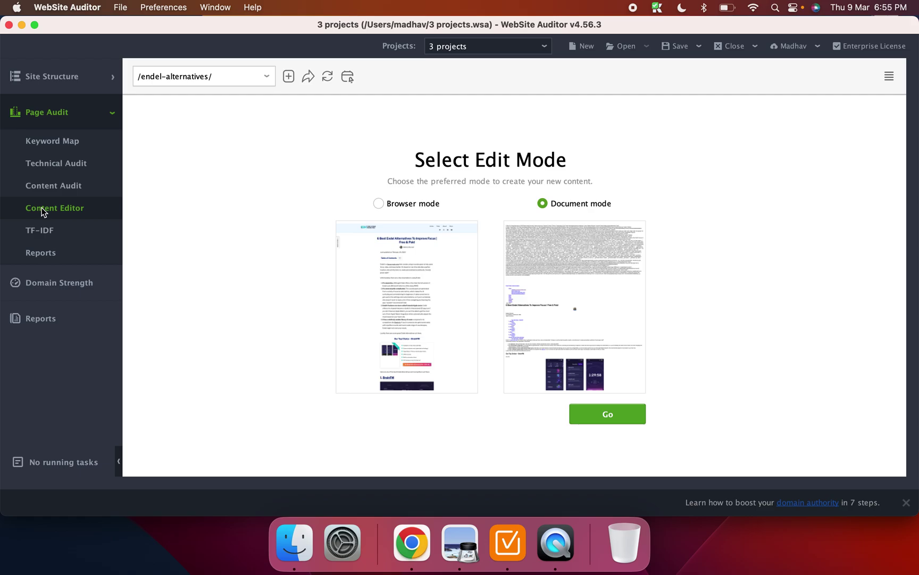
Edit in Browser mode and expand the recommended keywords, competitors, topics and questions, and word cloud panels.
left_click(379, 203)
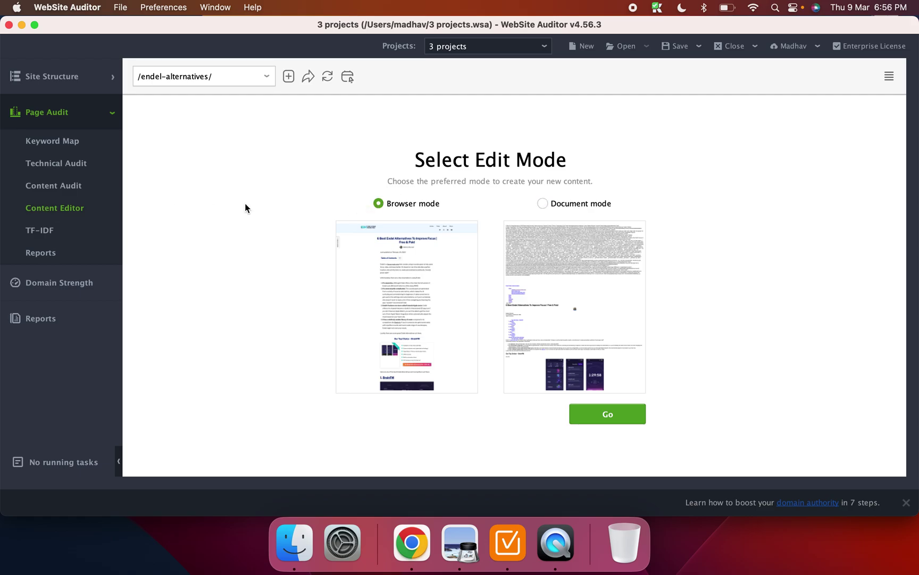
left_click(618, 416)
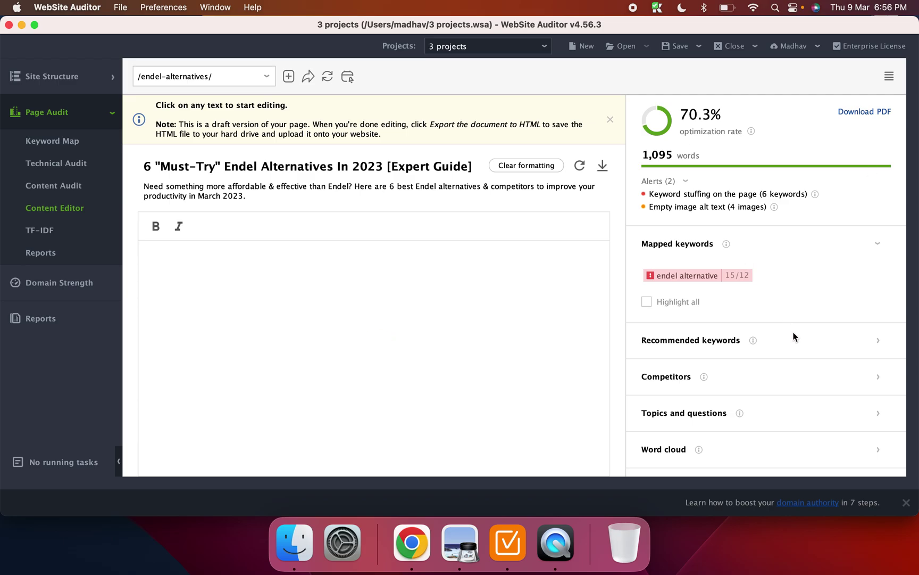
left_click(818, 345)
scroll(852, 319, "down", 3)
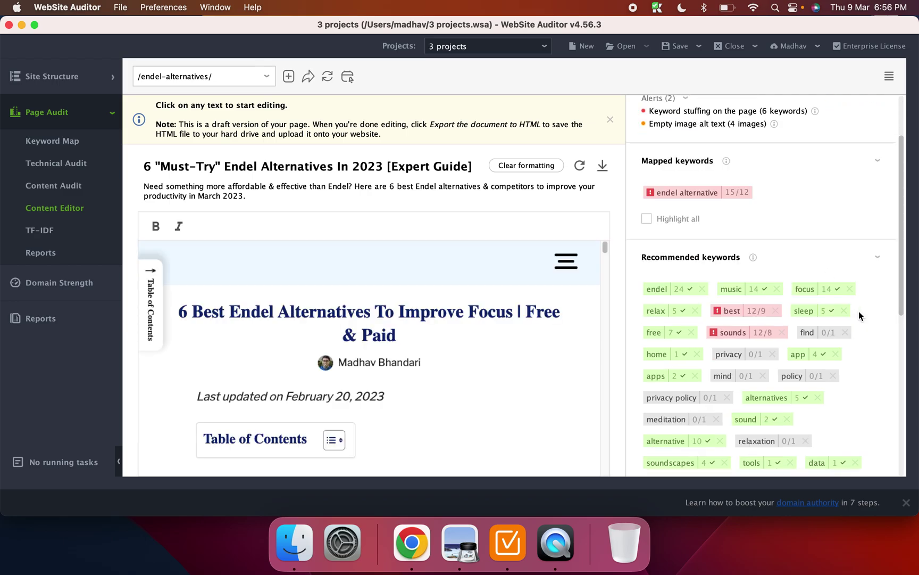
scroll(859, 311, "down", 10)
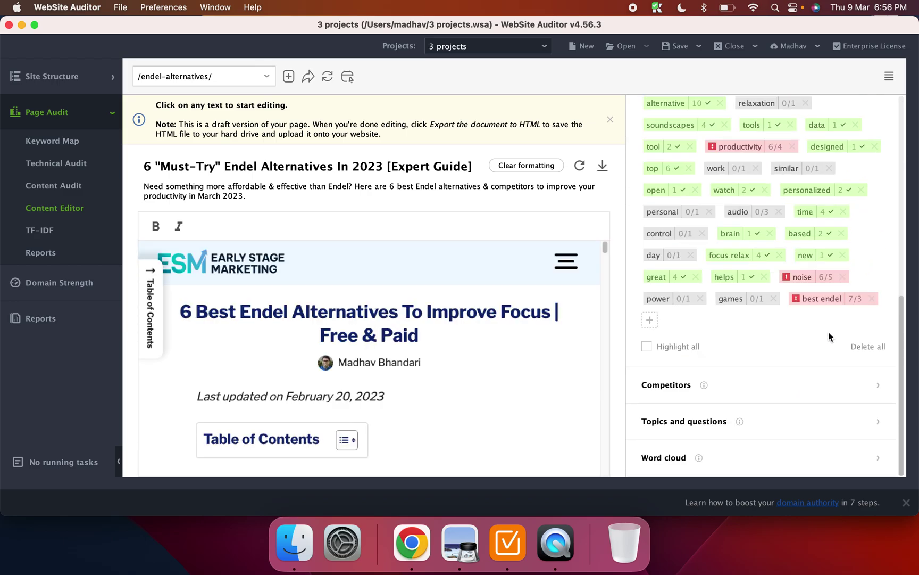
left_click(763, 384)
scroll(776, 373, "down", 2)
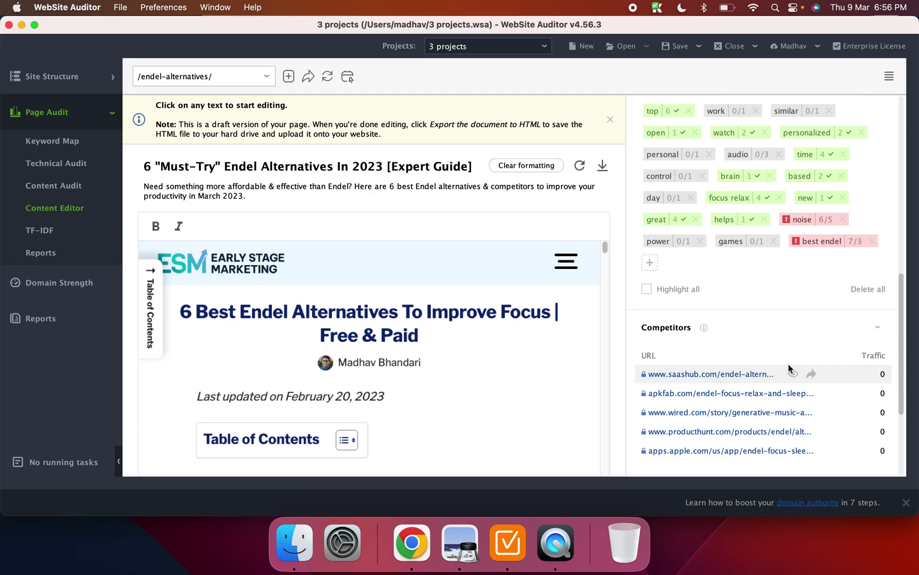
scroll(793, 362, "down", 5)
left_click(682, 422)
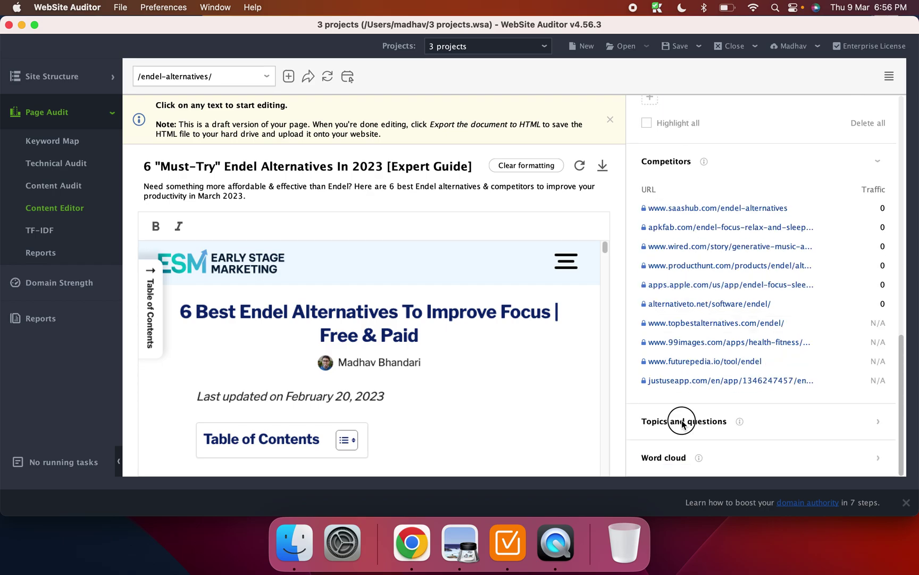
scroll(777, 363, "down", 2)
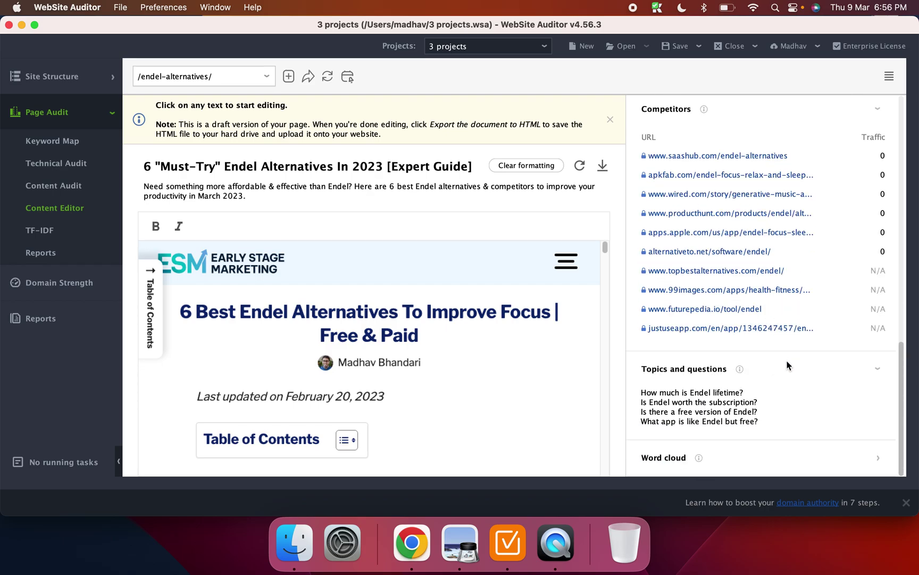
left_click(654, 459)
scroll(751, 391, "up", 15)
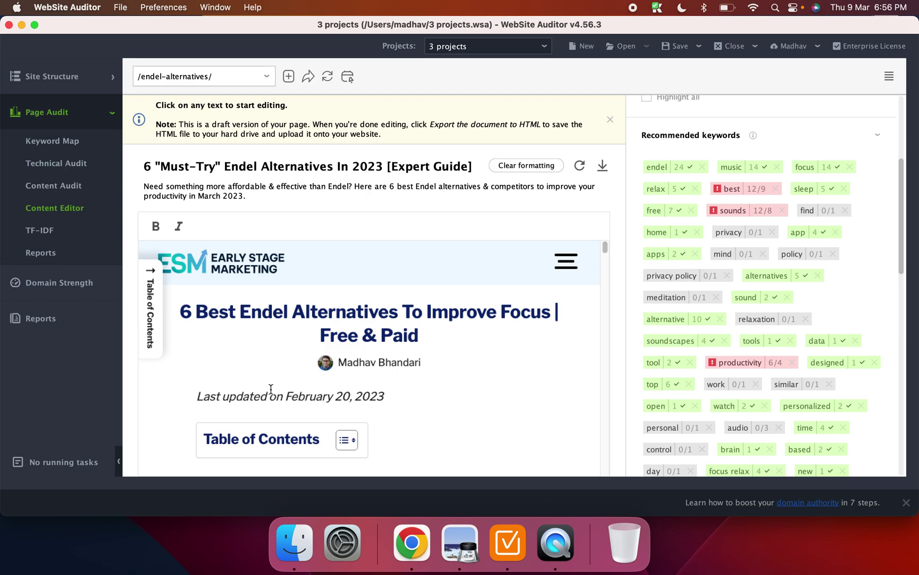
Change 'updated' to 'updating' so the date line reads 'Last updating on February 20, 2023'.
triple_click(255, 395)
double_click(245, 399)
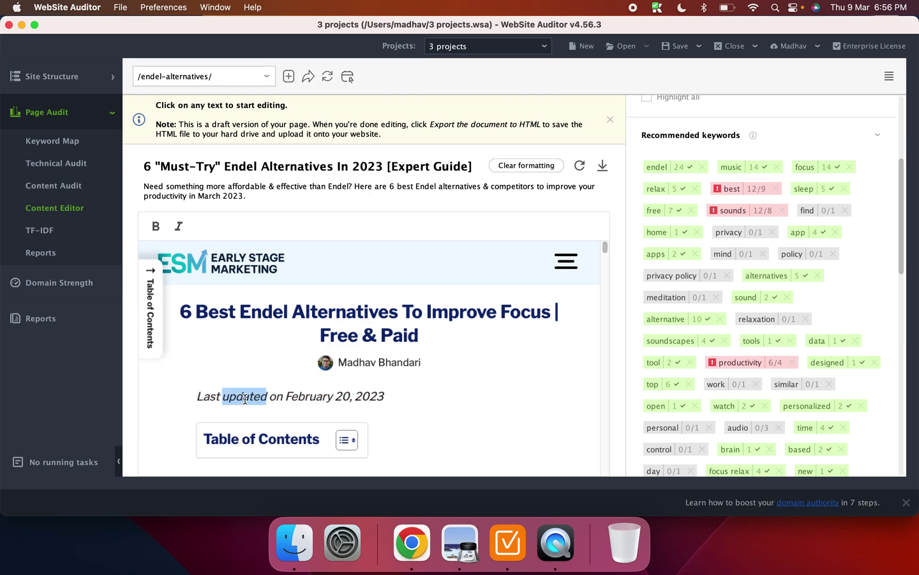
type("updating")
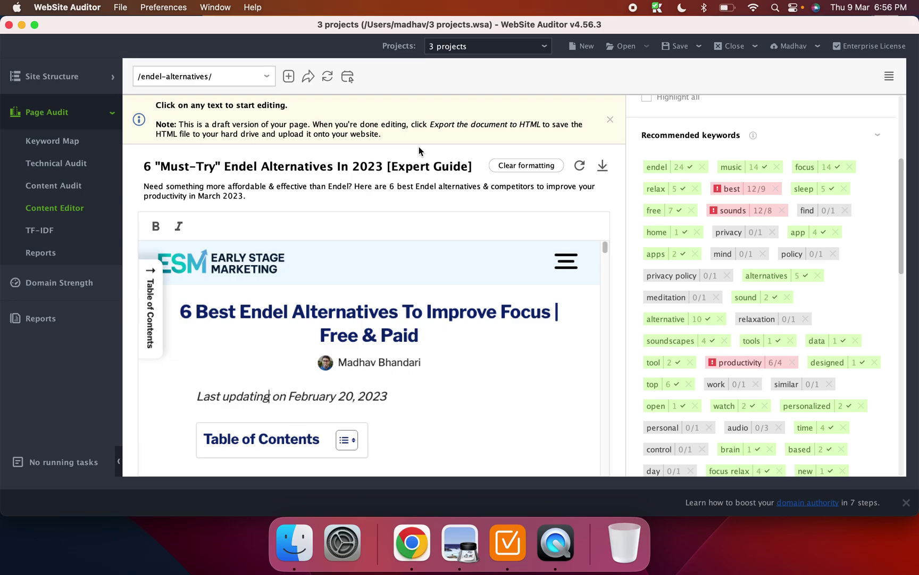
Replace 'Must-Try' with 'Eye-Opening' in the page title, giving 57 of 70 characters.
left_click(303, 169)
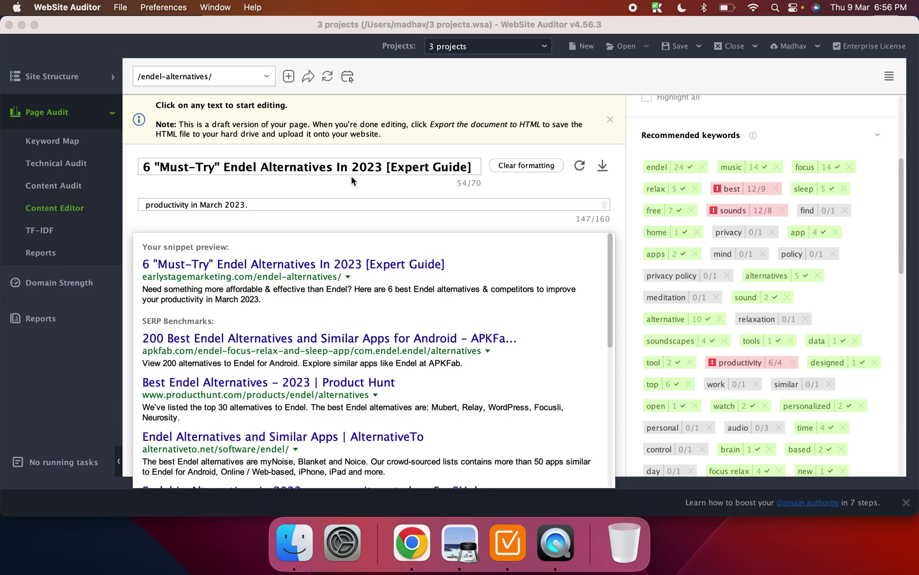
scroll(406, 285, "down", 5)
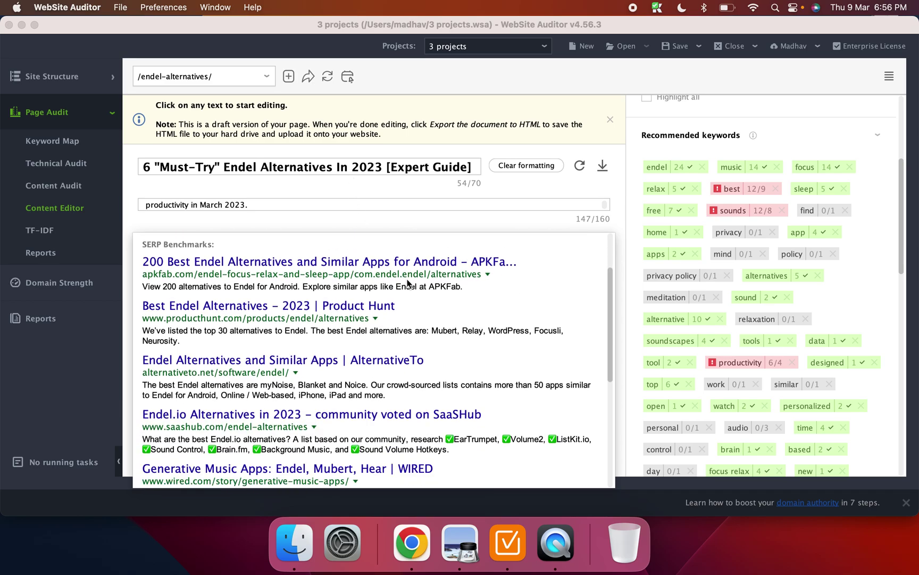
scroll(408, 283, "up", 5)
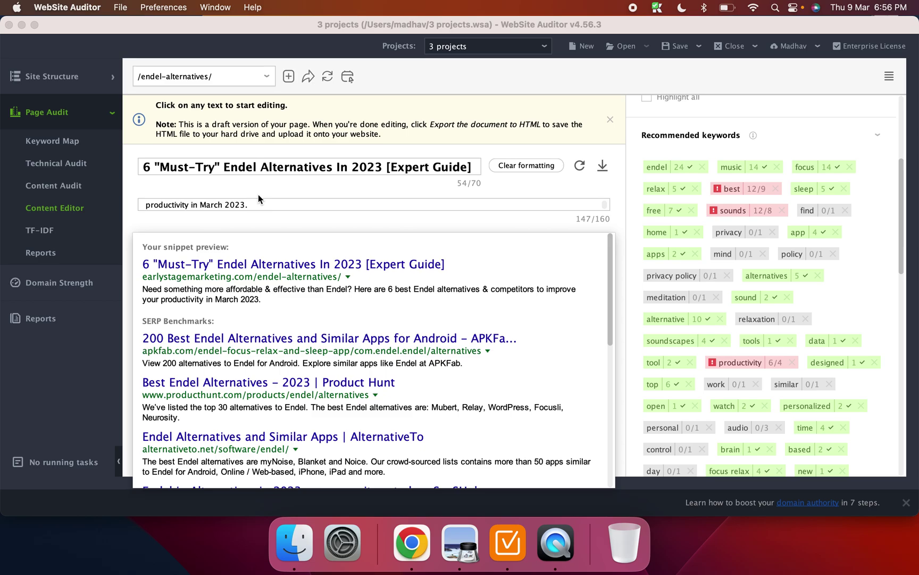
double_click(164, 169)
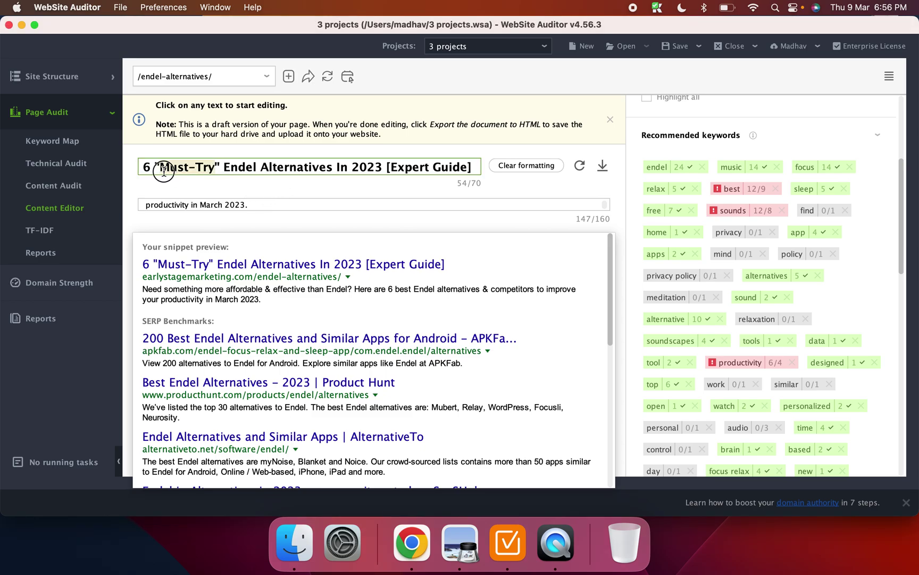
type("Eye-Opening")
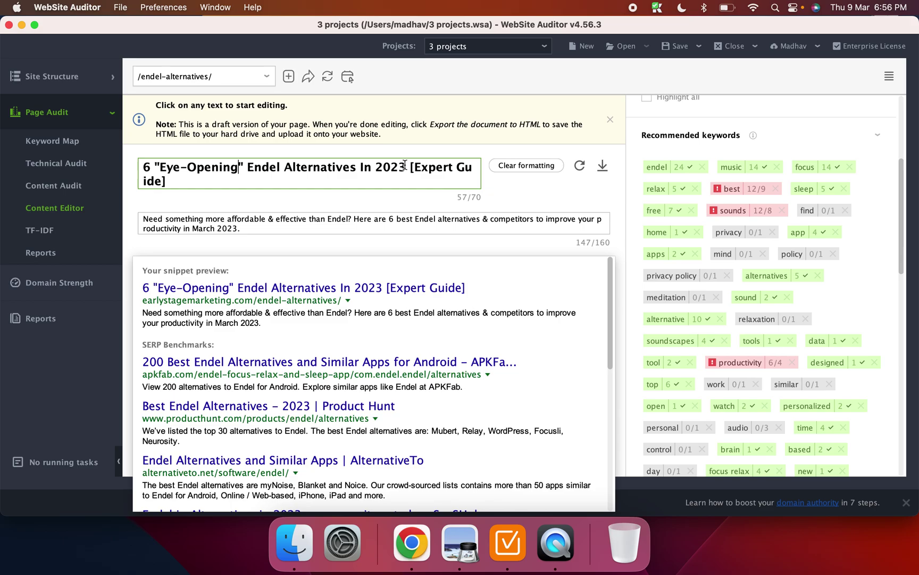
left_click(551, 186)
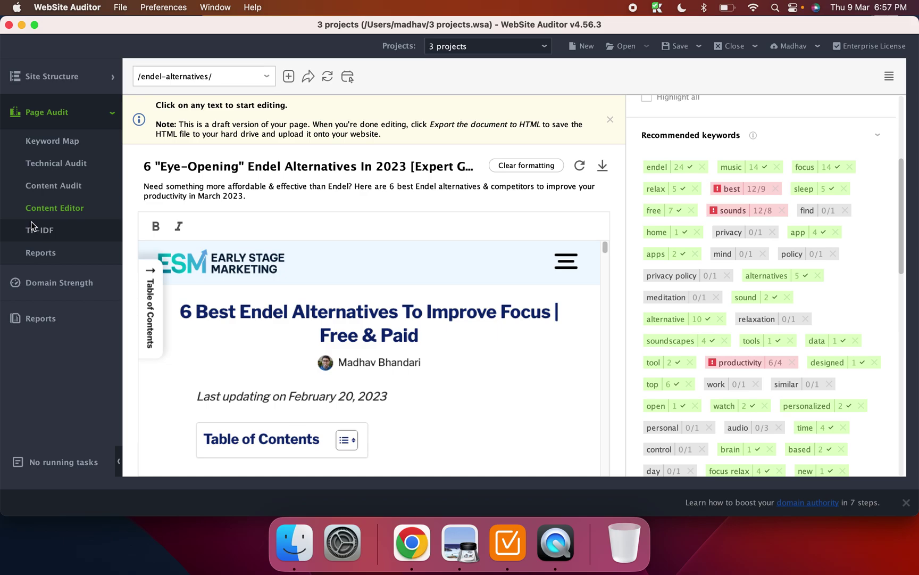
Open Domain Strength and scroll through strength 3.69, 131 backlinks from 102 linking domains.
left_click(57, 291)
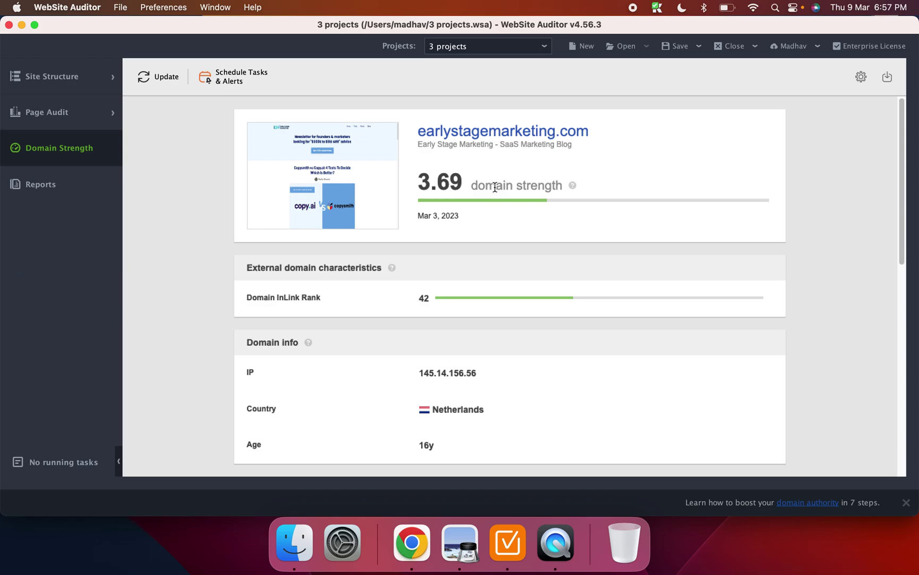
scroll(563, 277, "down", 1)
scroll(562, 278, "down", 5)
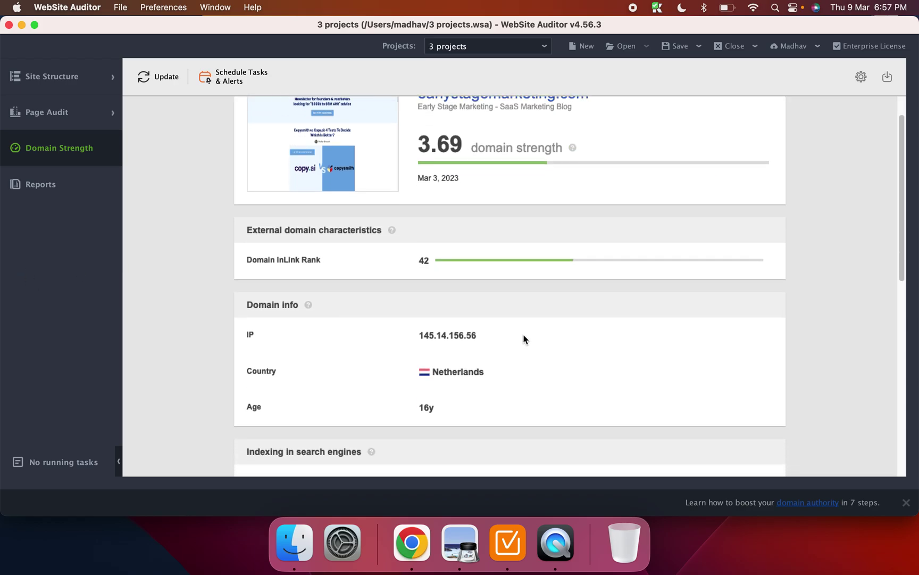
scroll(524, 338, "down", 1)
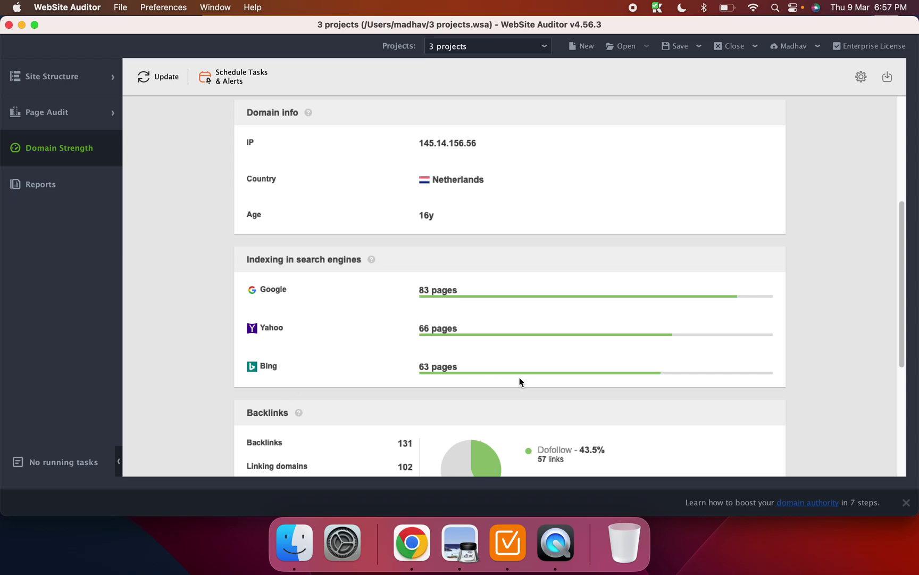
scroll(588, 343, "down", 3)
scroll(639, 324, "down", 5)
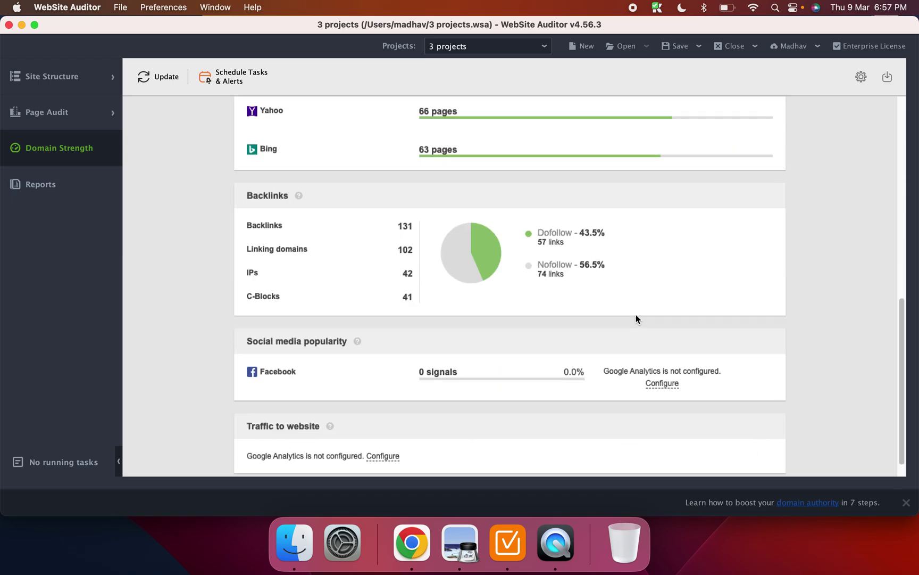
scroll(633, 311, "down", 1)
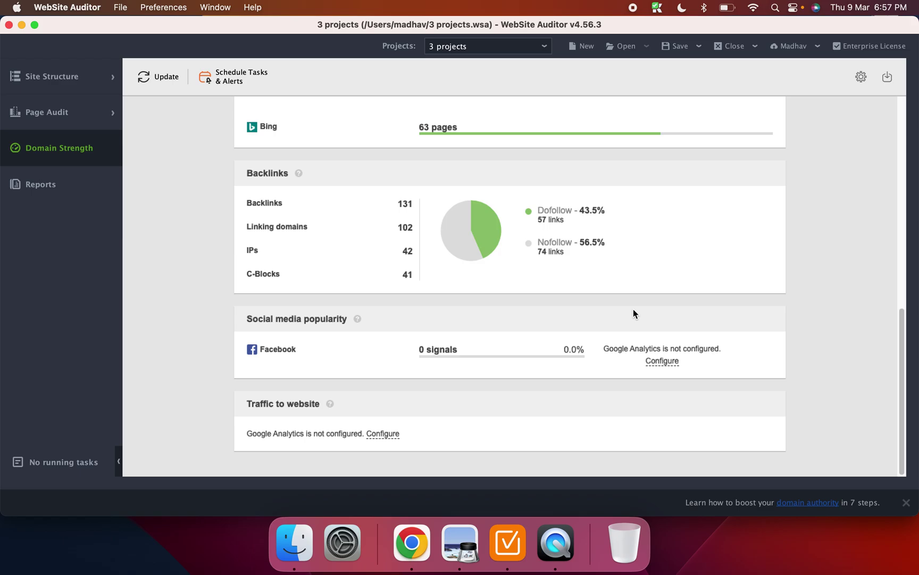
Open the Site Audit (Details) report and scroll down to its robots.txt and .xml sitemap section.
left_click(44, 186)
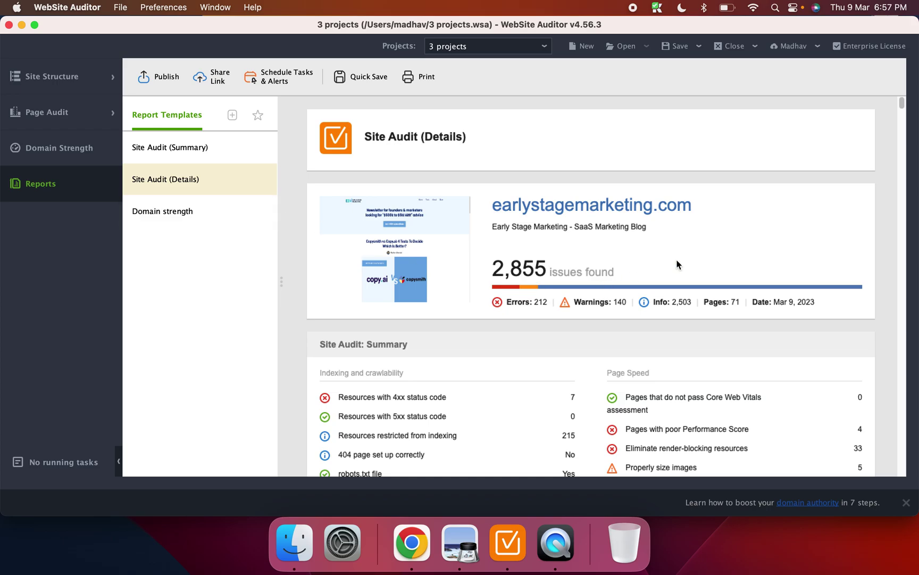
scroll(570, 314, "down", 3)
scroll(571, 314, "down", 2)
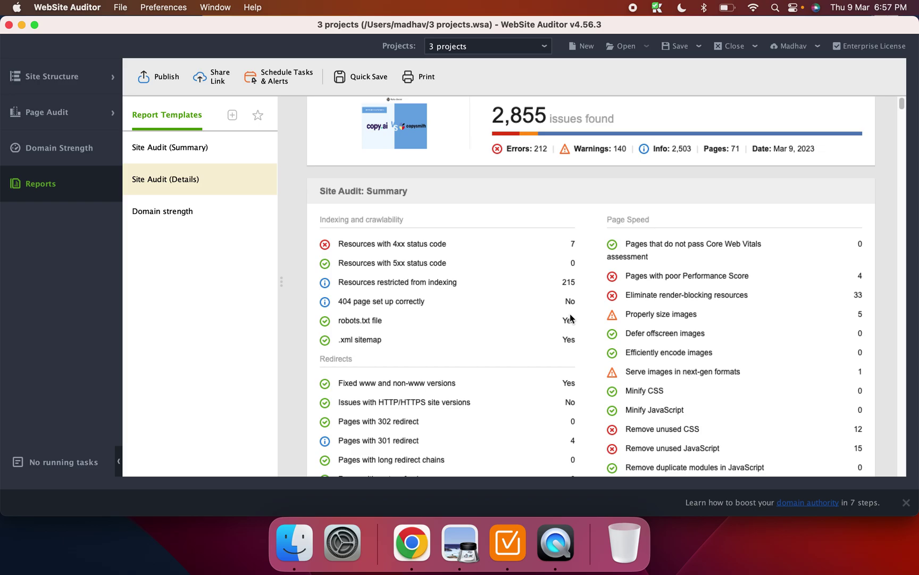
scroll(592, 312, "down", 20)
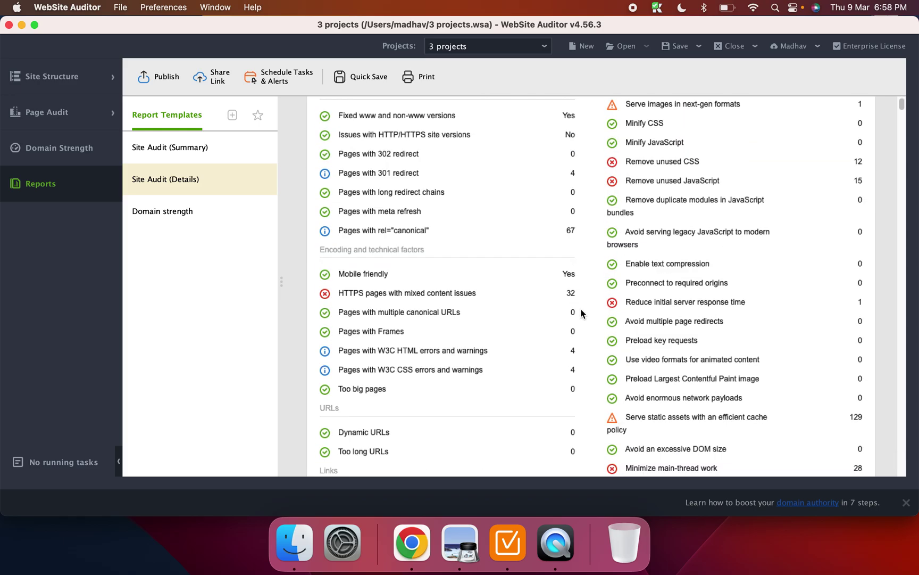
scroll(581, 311, "down", 20)
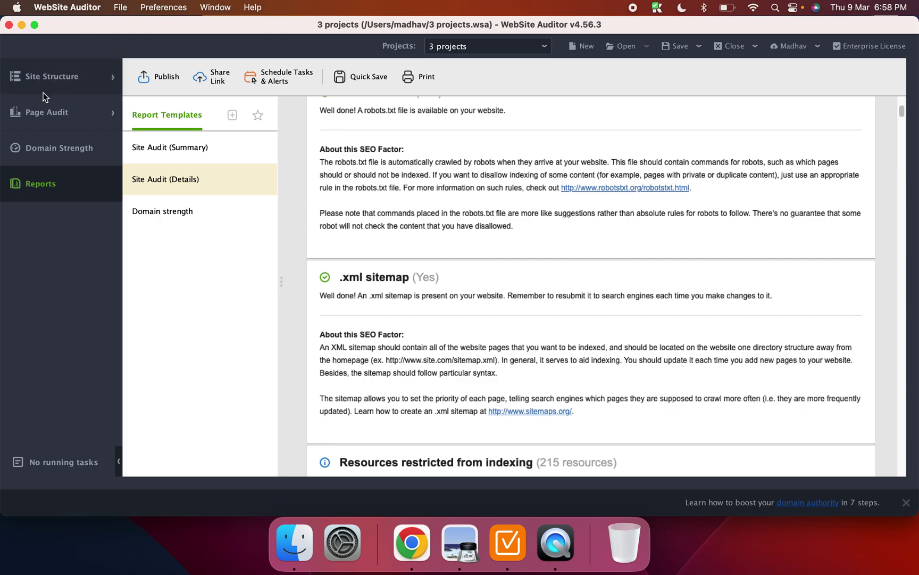
Return to Page Audit, then show the Site Structure graph of 72 pages and 636 links.
left_click(40, 112)
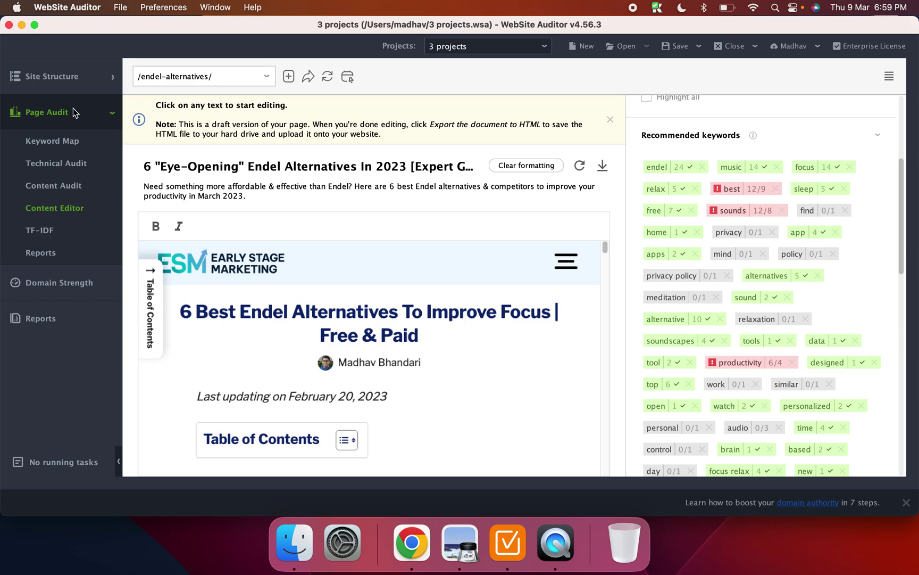
left_click(79, 77)
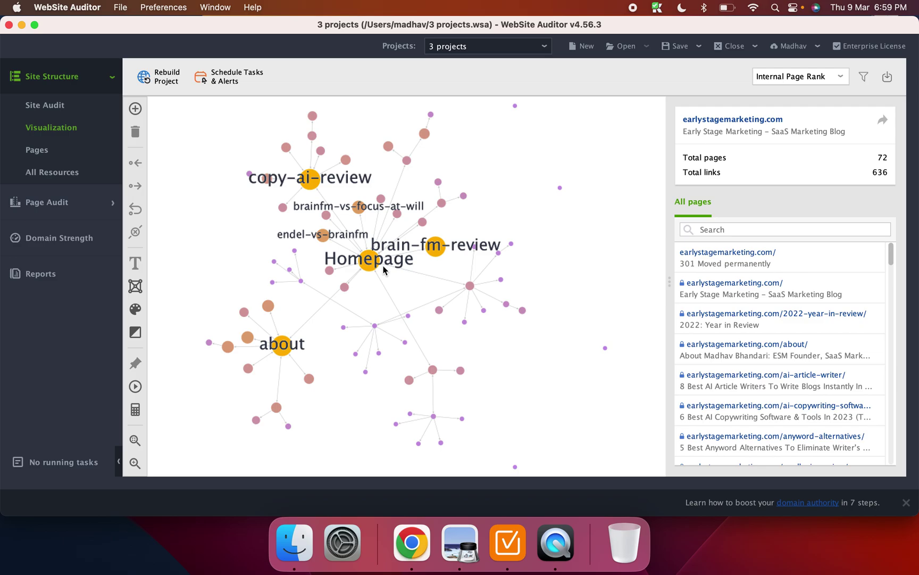
Switch to Chrome's link-assistant.com product page and open the Order pricing page with 1-, 2- and 3-year plans.
mouse_move(376, 260)
left_click(413, 550)
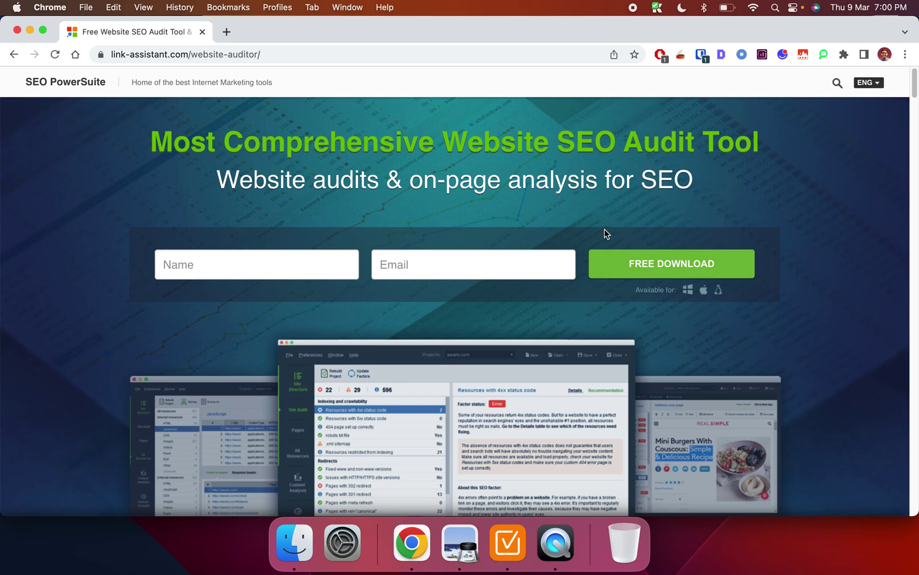
scroll(604, 229, "down", 10)
scroll(587, 257, "up", 4)
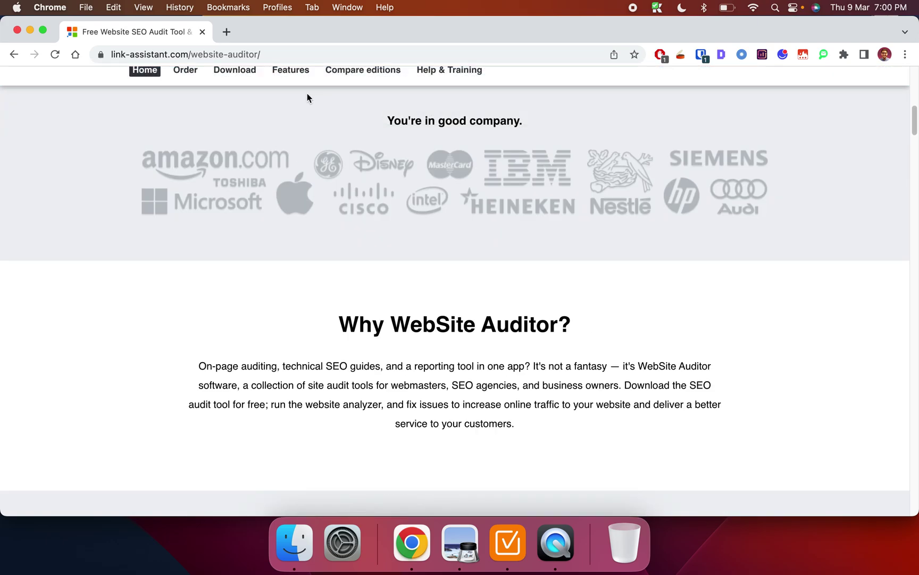
scroll(351, 85, "up", 4)
left_click(195, 246)
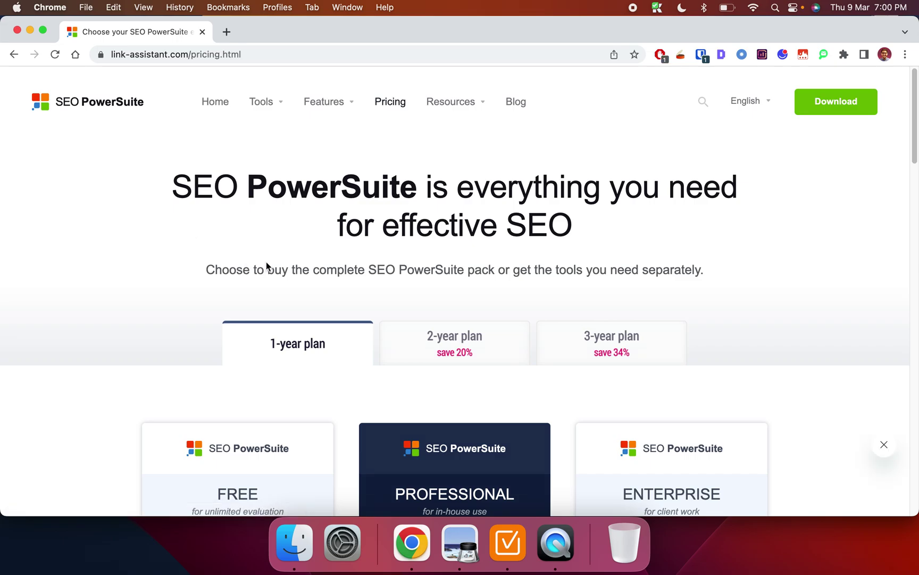
scroll(260, 256, "down", 7)
scroll(257, 312, "down", 4)
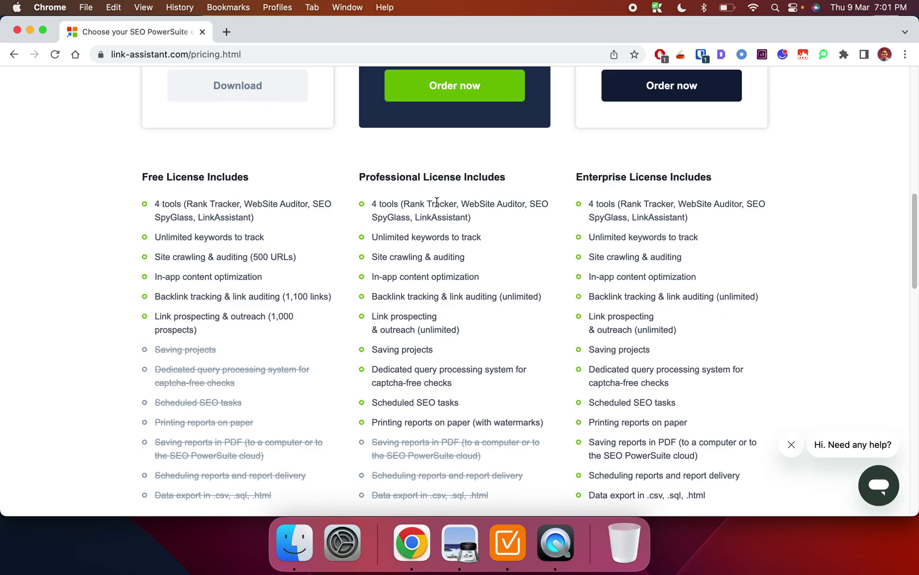
scroll(448, 159, "up", 7)
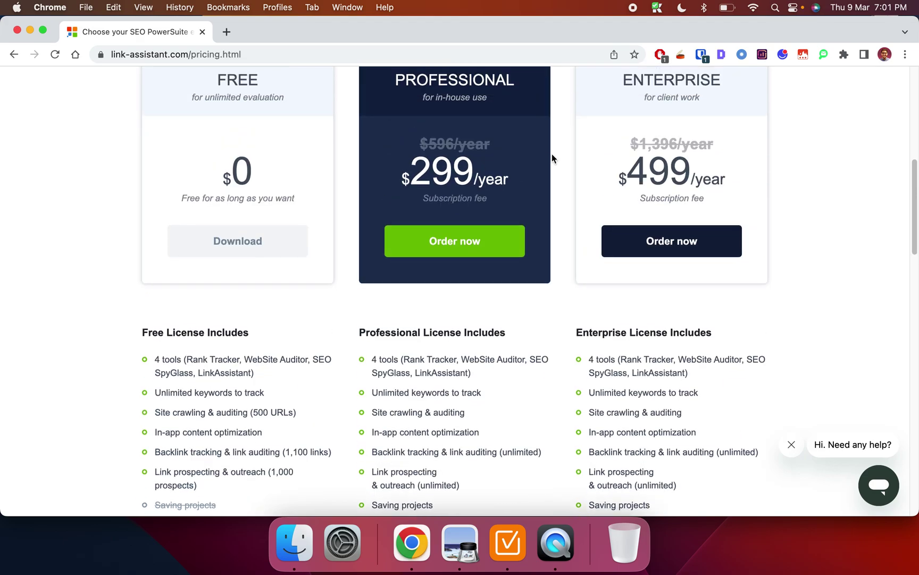